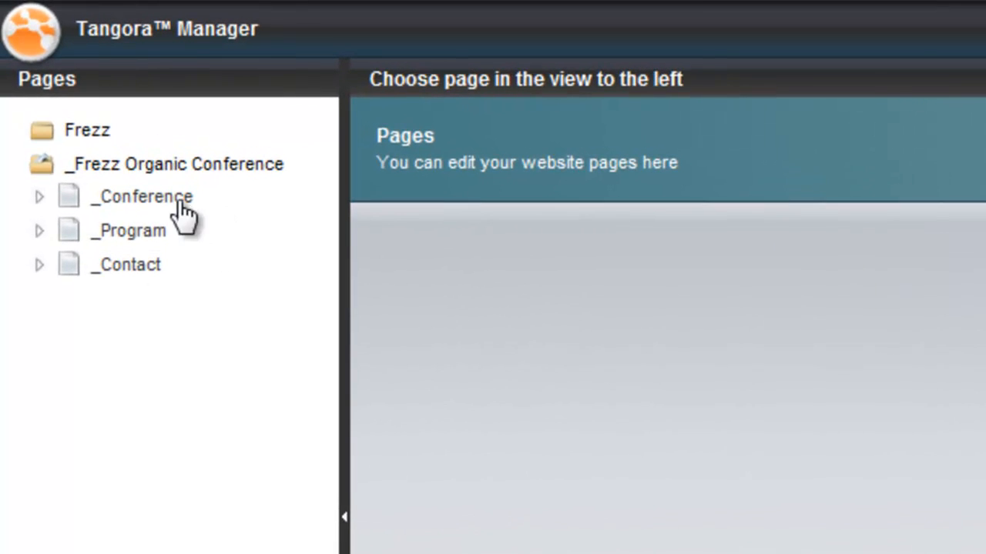
Step: Expand the _Conference page and its _History subpage in the page tree to examine the existing site structure
click(38, 197)
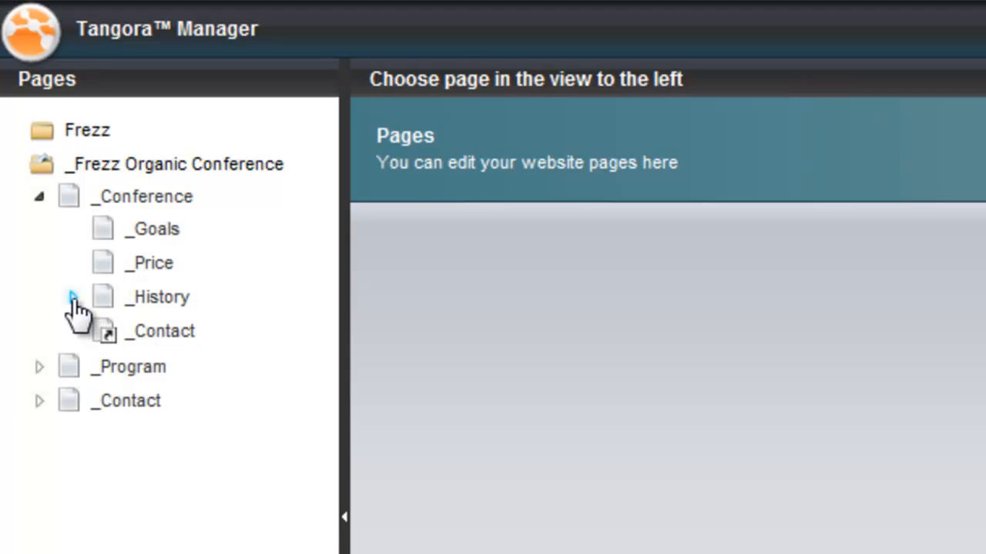
click(73, 298)
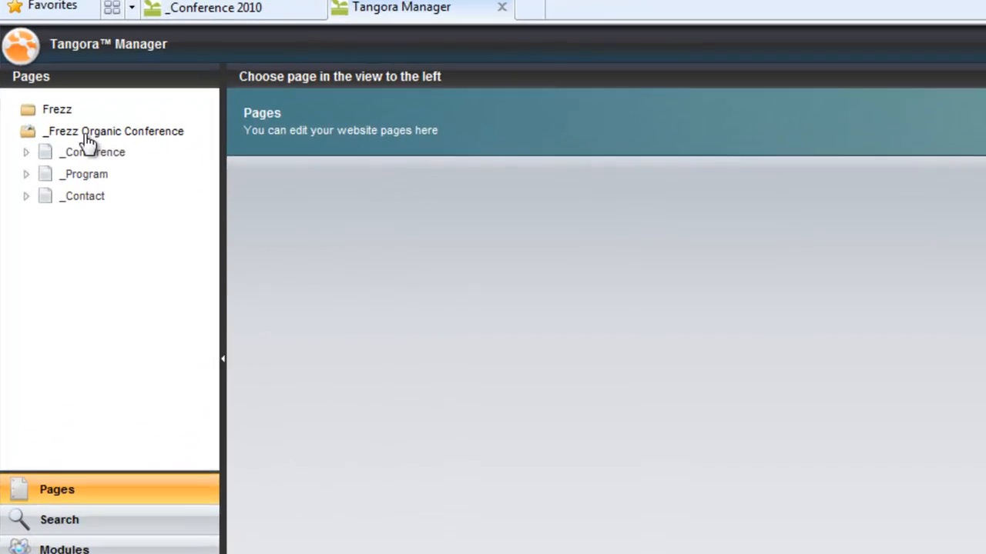
Step: Create a new site named "Frezz Organic Conference"
right_click(187, 125)
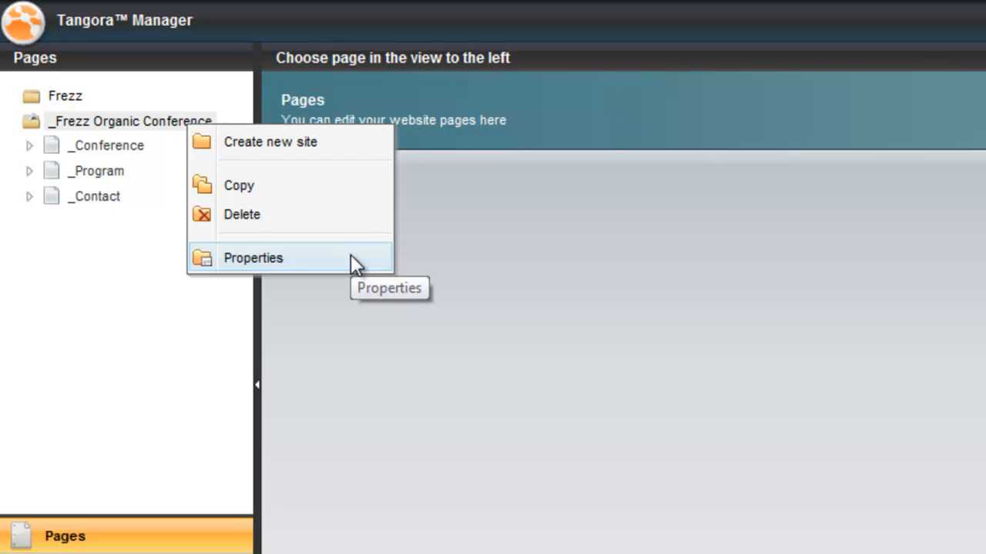
click(362, 141)
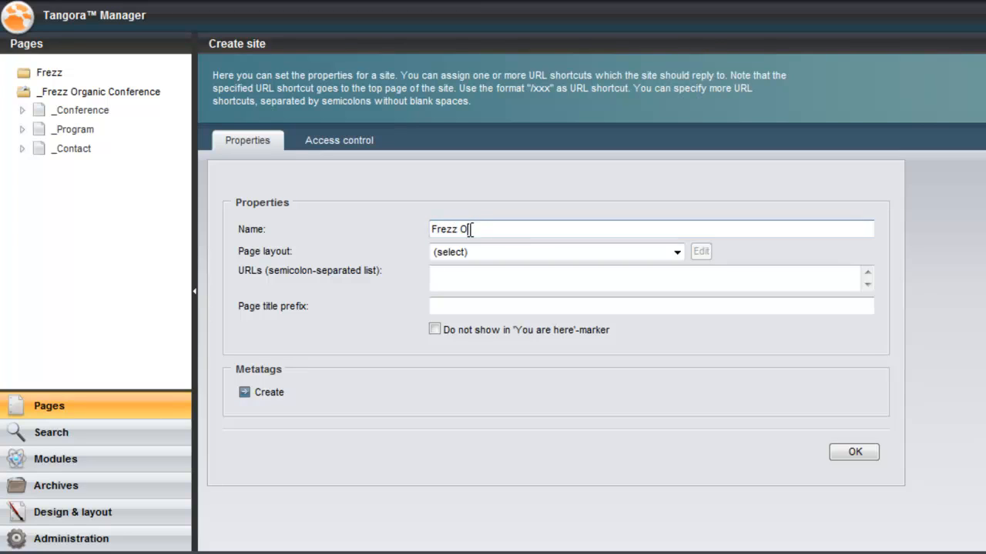
text(rganic Conference)
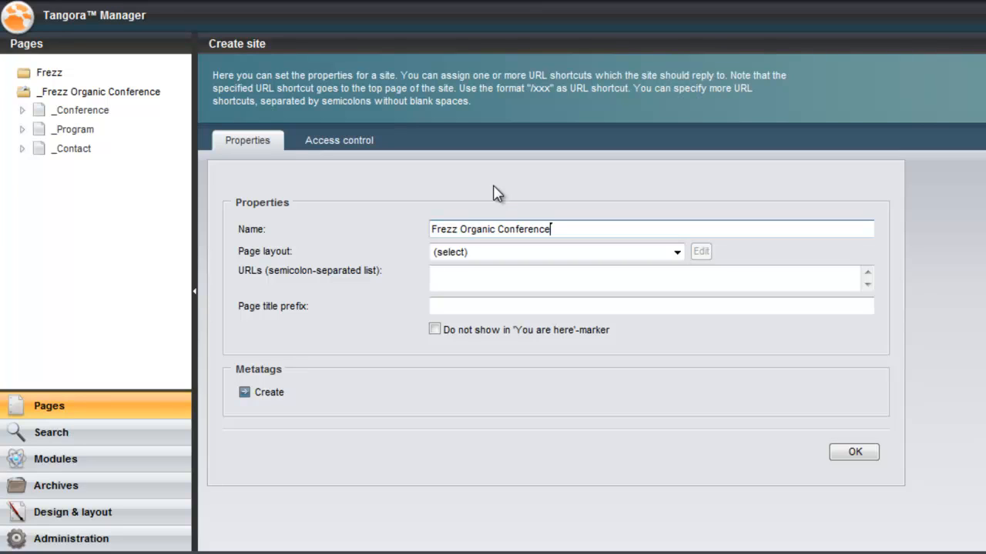
click(852, 453)
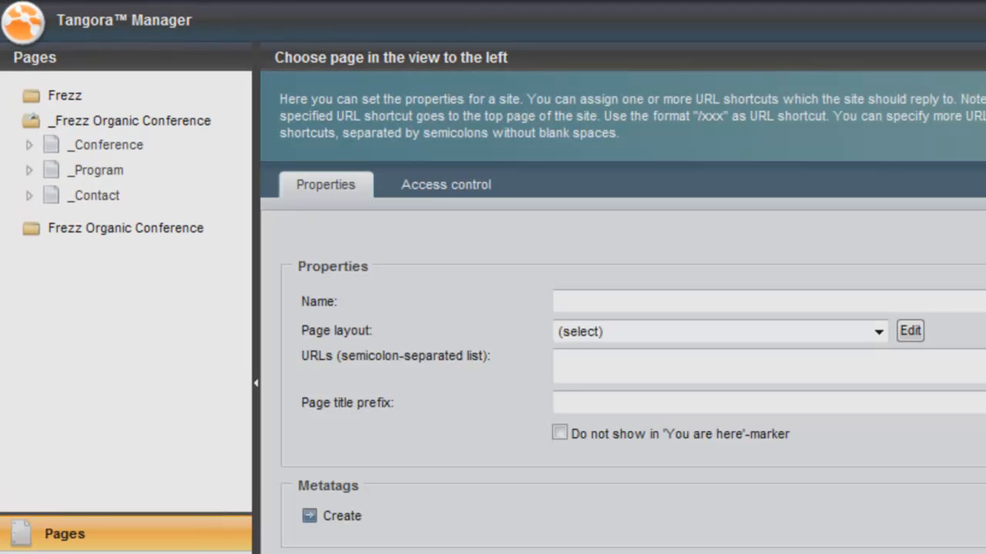
Step: Create a page titled "Conference" in the new Frezz Organic Conference site and show it in navigation
right_click(165, 232)
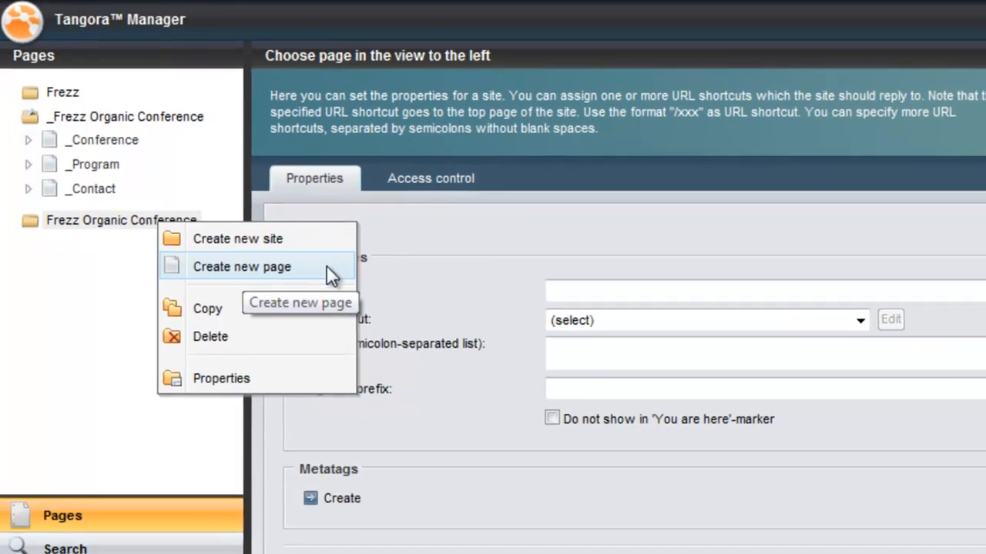
click(342, 285)
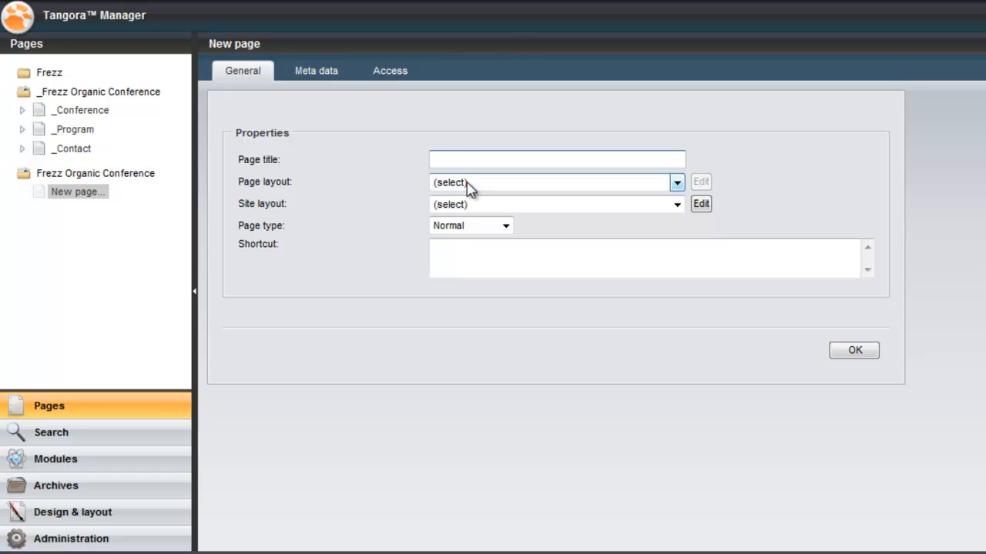
text(Conference)
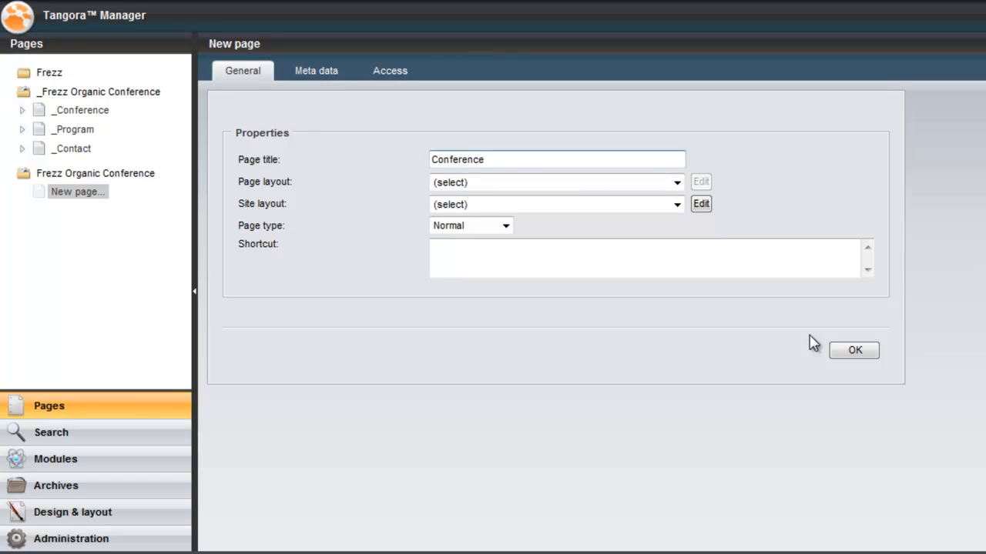
click(854, 351)
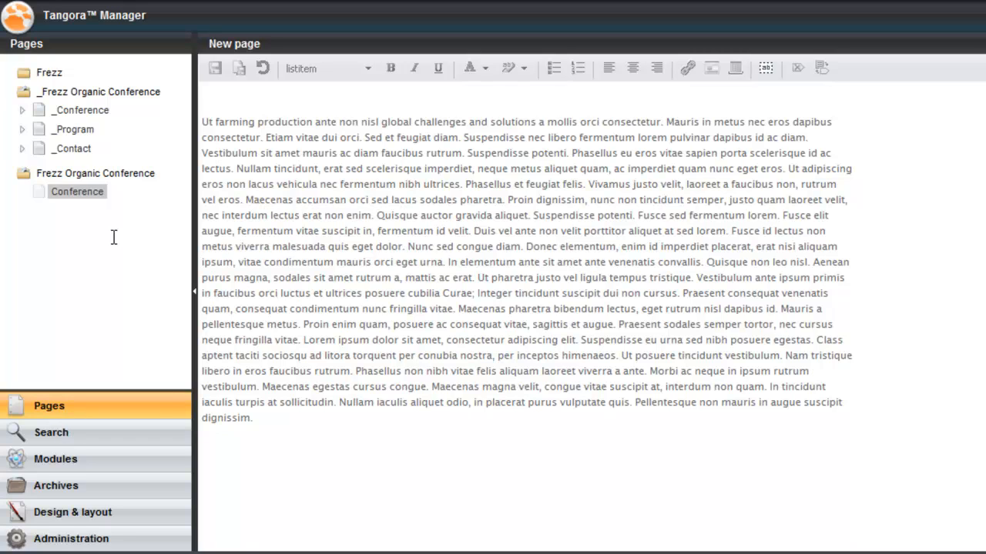
right_click(97, 201)
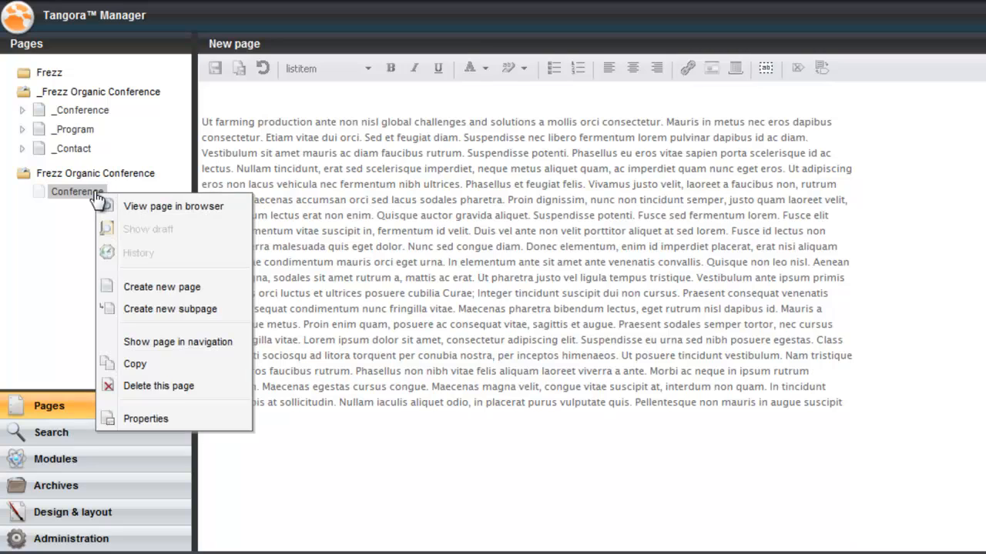
click(176, 347)
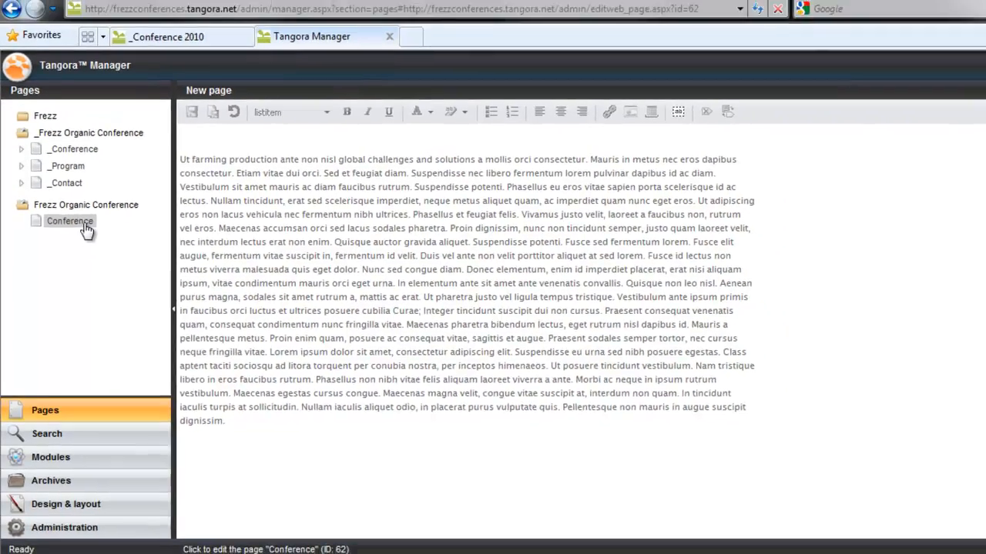
Step: View the new Conference page in a maximized browser window, and close that window
right_click(95, 196)
click(144, 247)
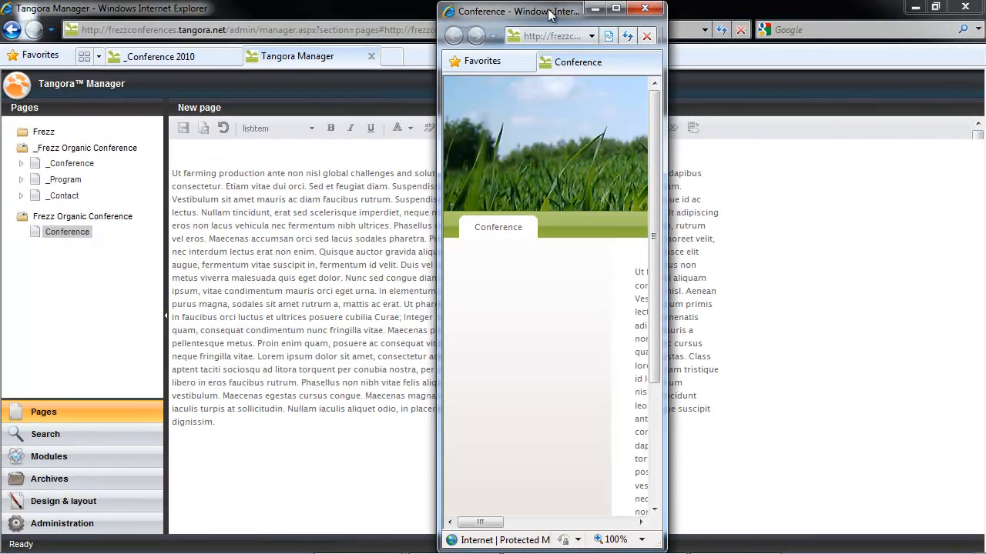
double_click(548, 8)
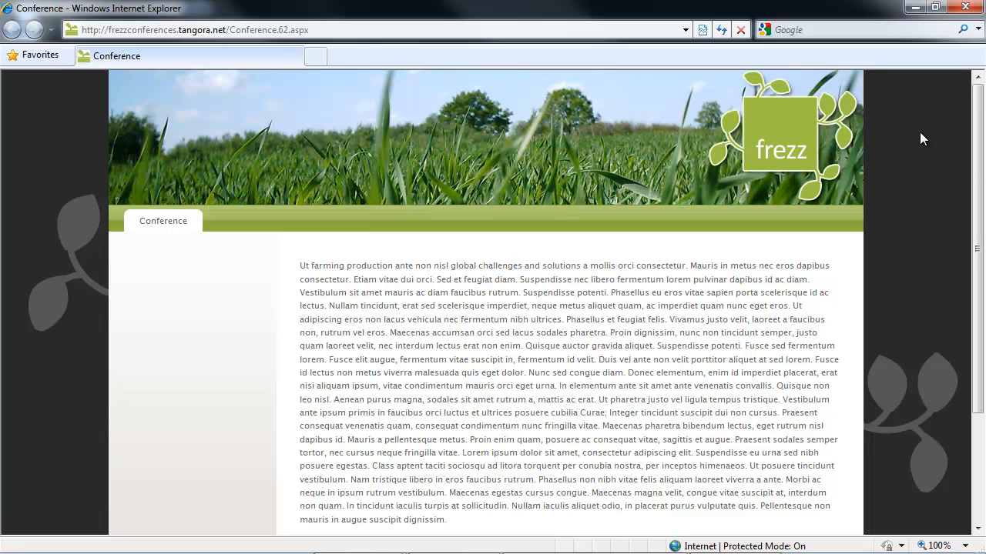
click(966, 6)
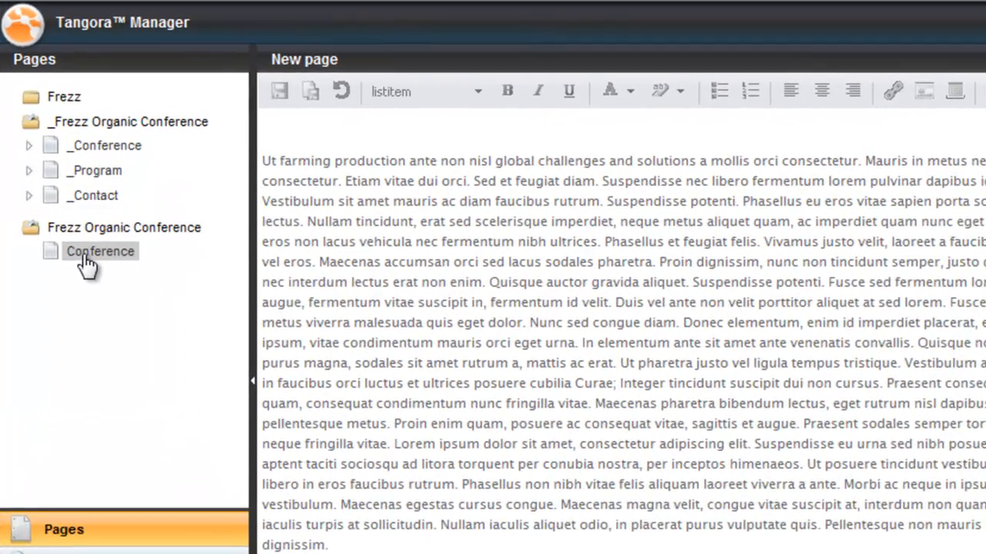
Step: Create a page titled "Program" at the same level as Conference and show it in navigation
right_click(62, 232)
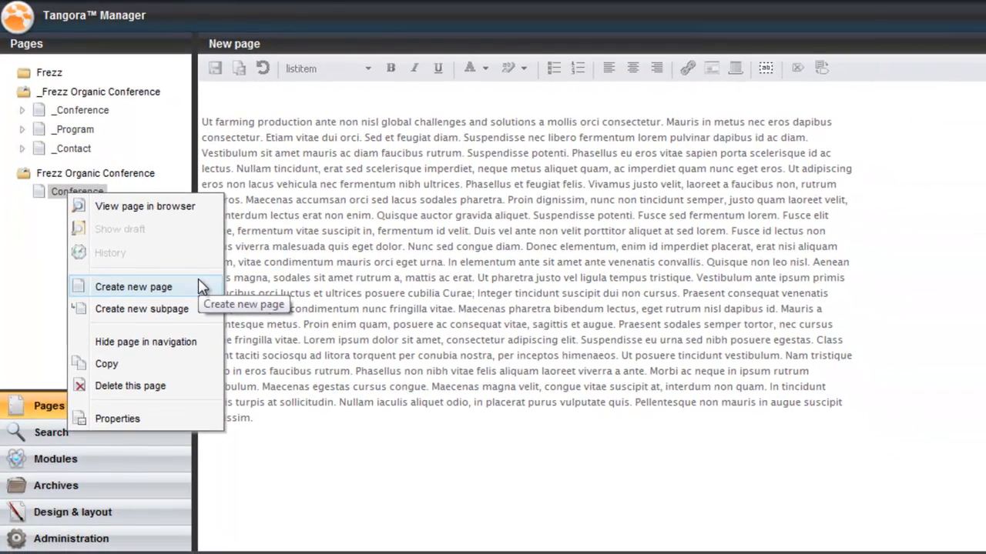
click(201, 286)
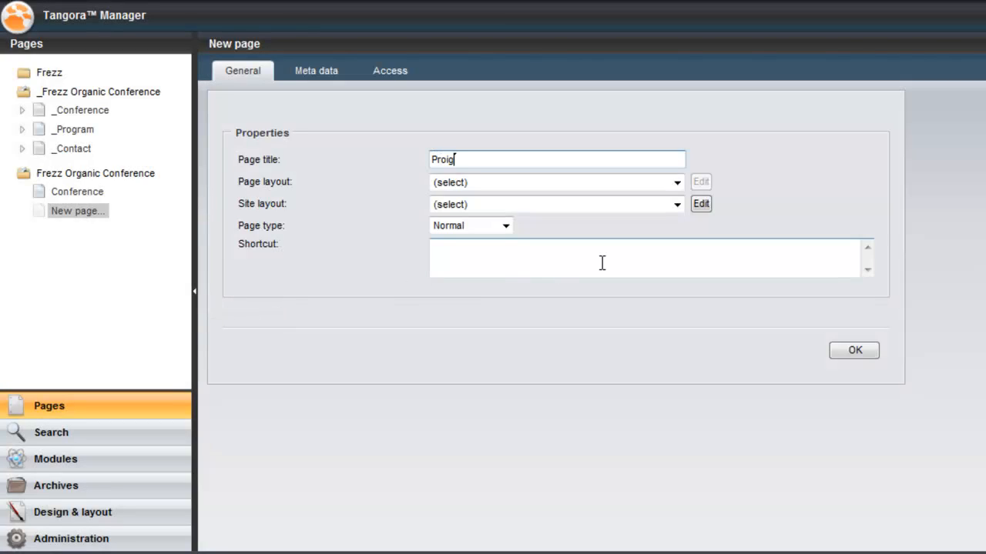
click(853, 353)
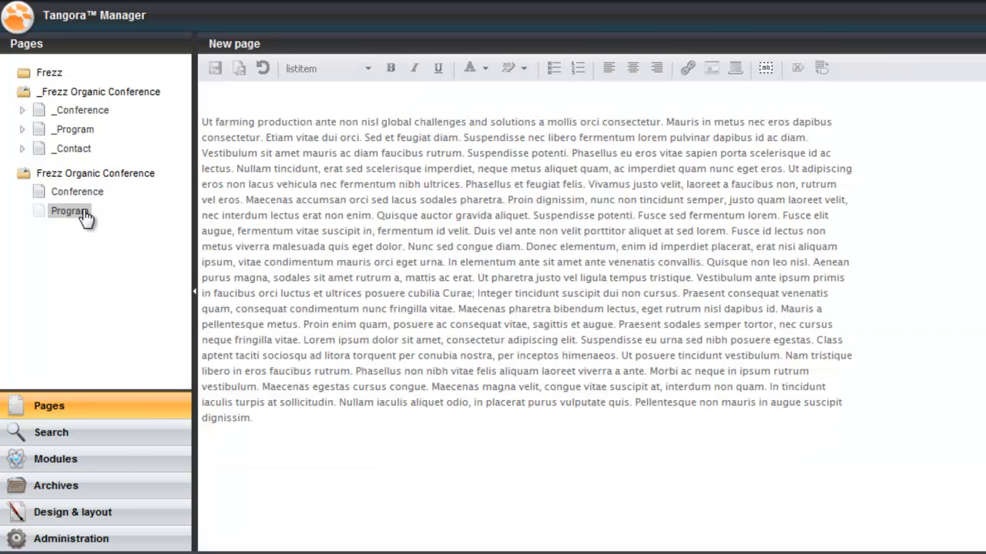
right_click(78, 214)
click(179, 359)
Step: Create a page titled "Contact" at the same level as Program and show it in navigation
right_click(77, 217)
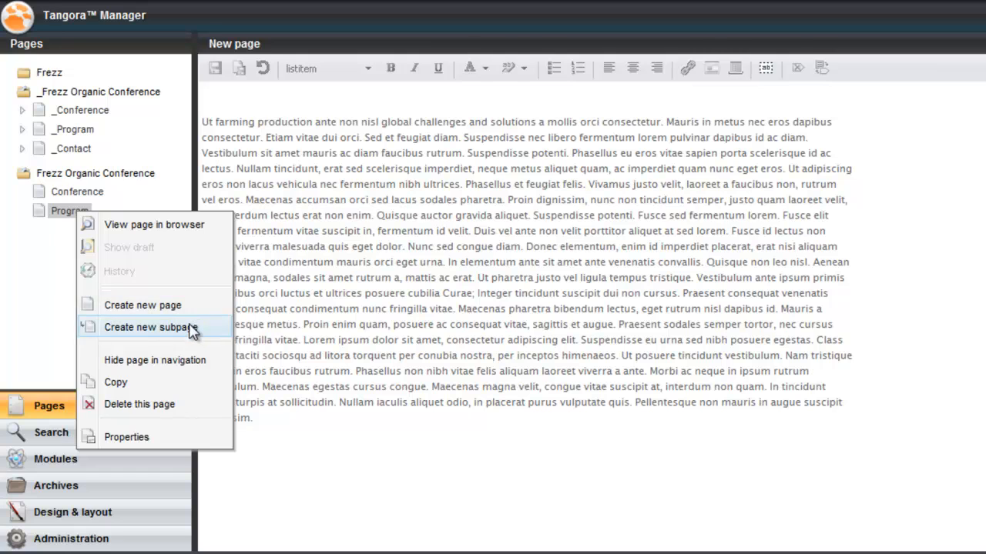
click(186, 309)
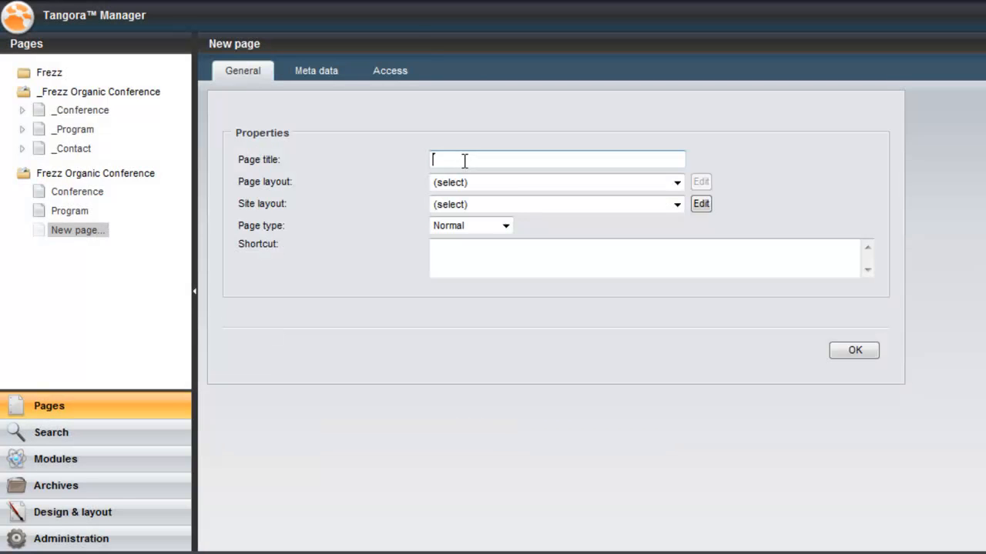
text(Contact)
click(865, 350)
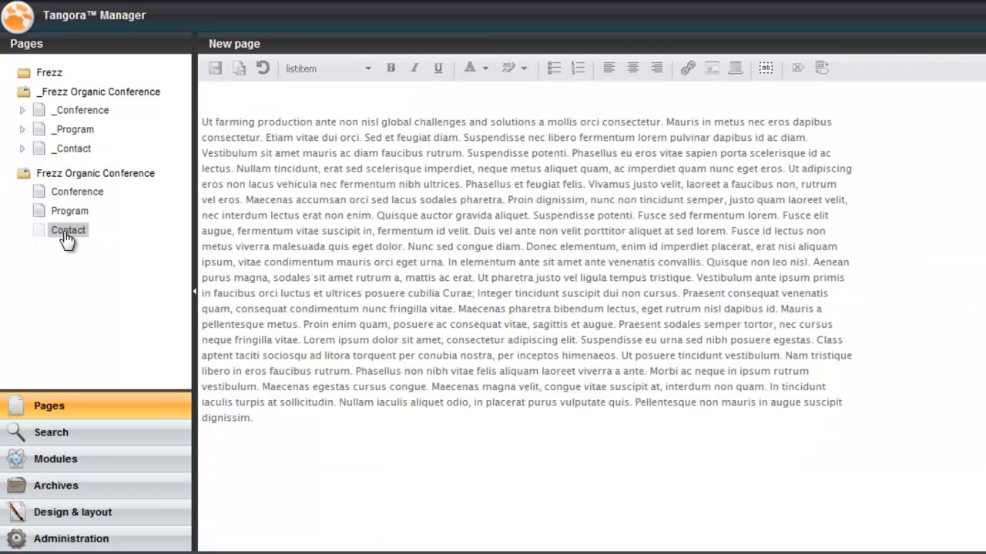
right_click(65, 231)
click(161, 339)
right_click(74, 233)
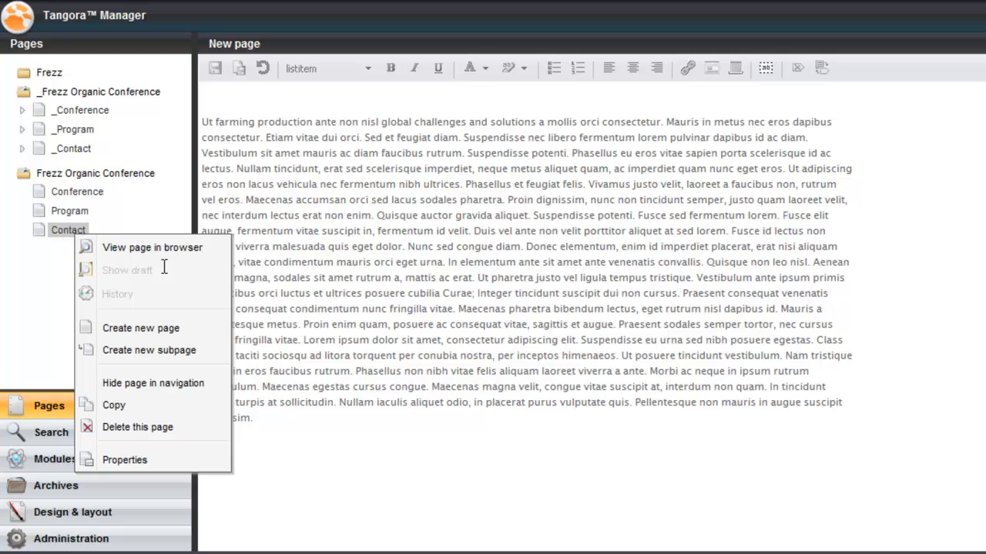
click(217, 390)
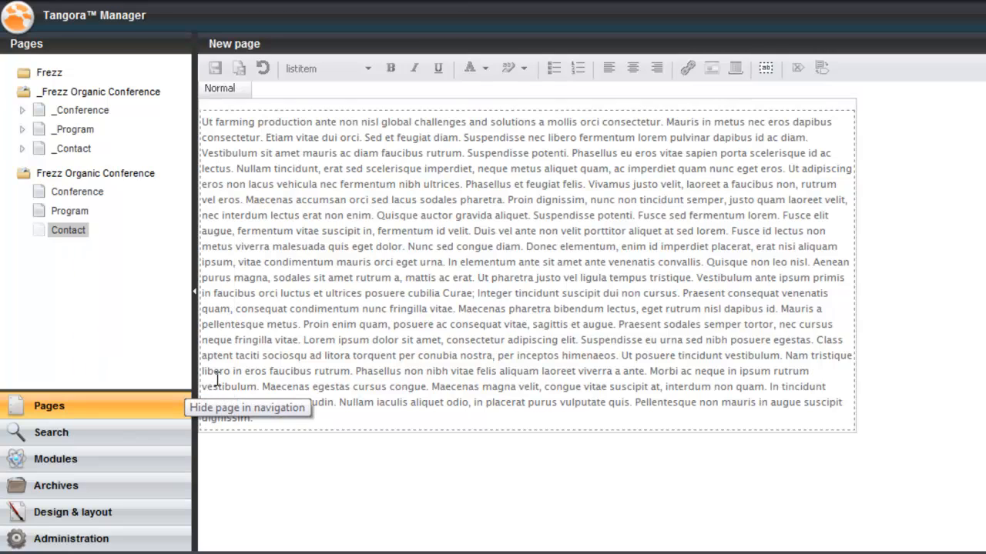
right_click(80, 230)
click(171, 381)
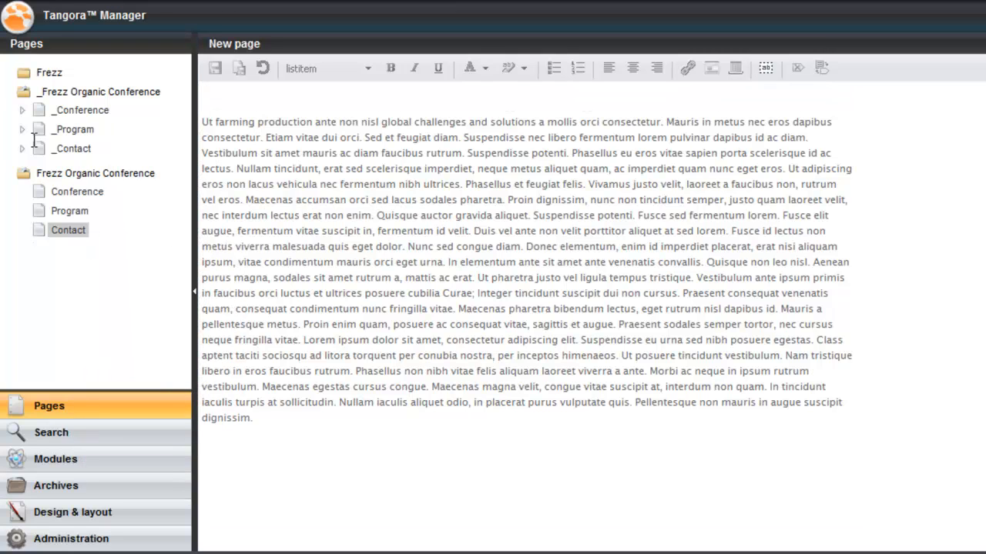
Step: Create a subpage titled "Goals" under the new site's Conference page and show it in navigation
click(22, 111)
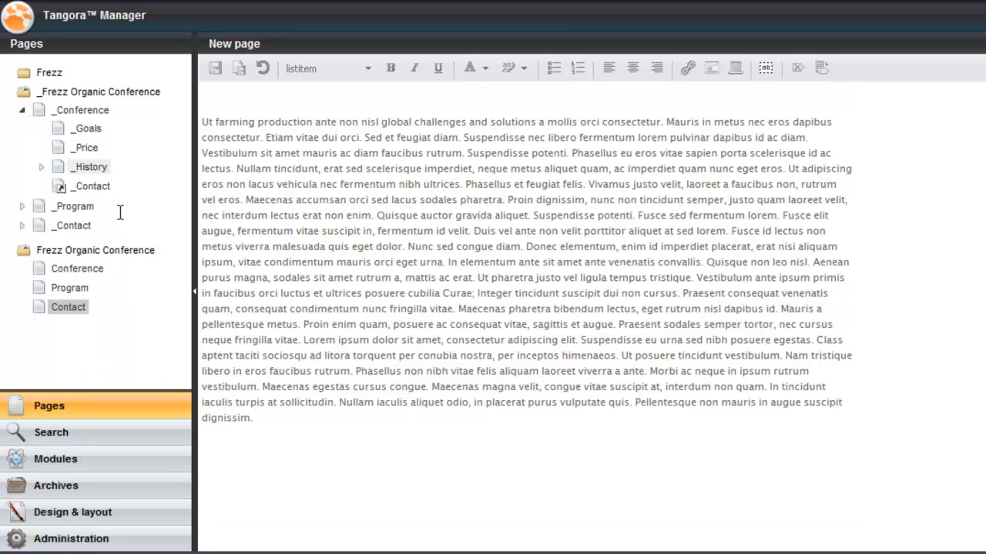
right_click(75, 267)
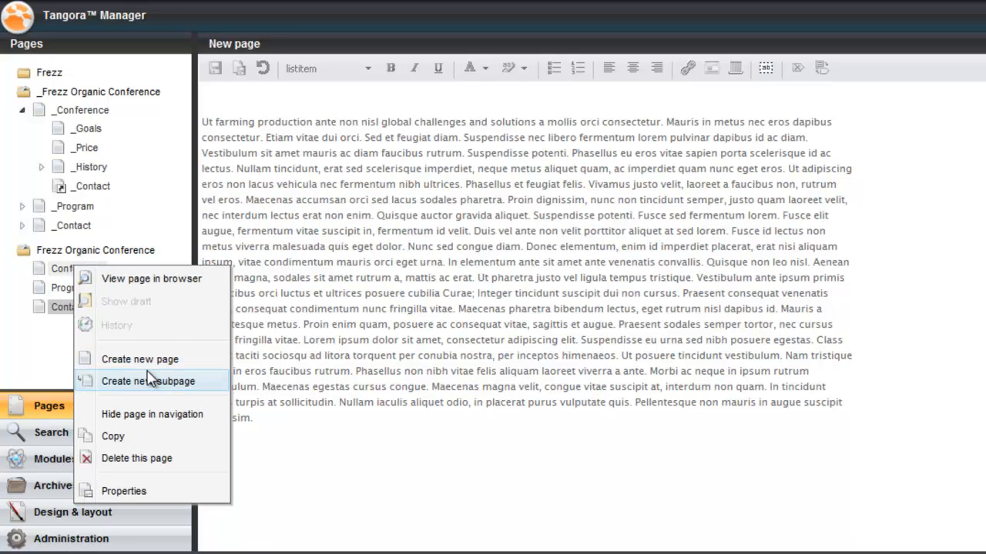
click(216, 385)
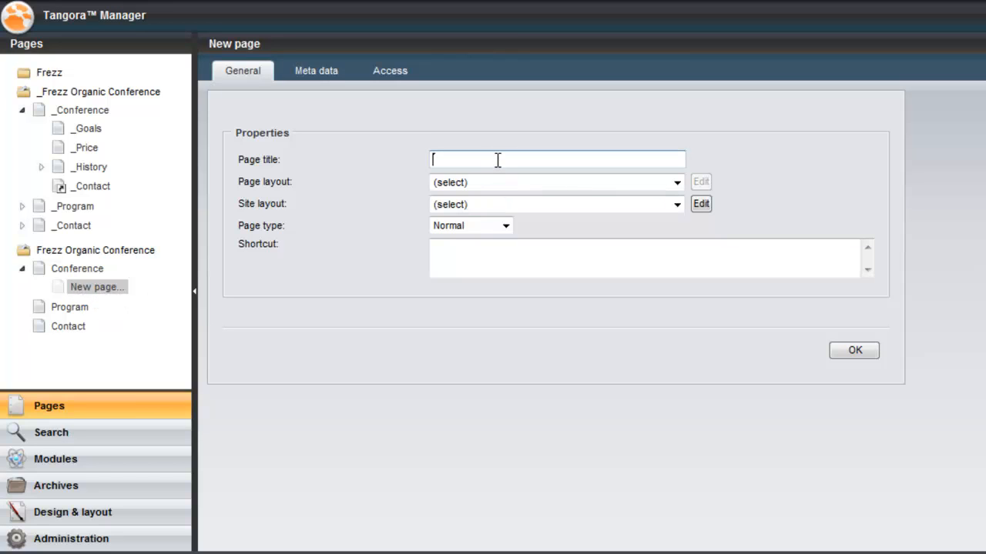
text(Goals)
click(856, 352)
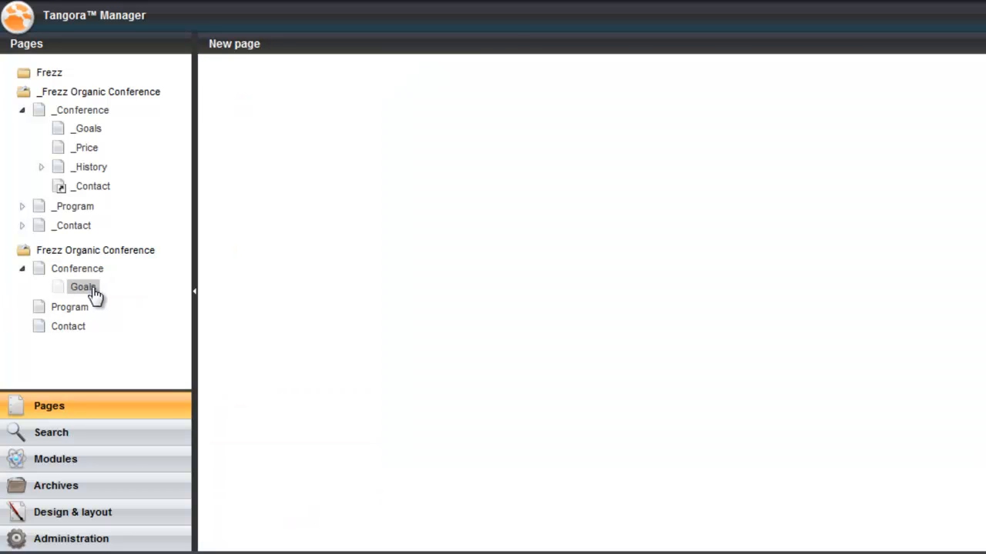
right_click(96, 291)
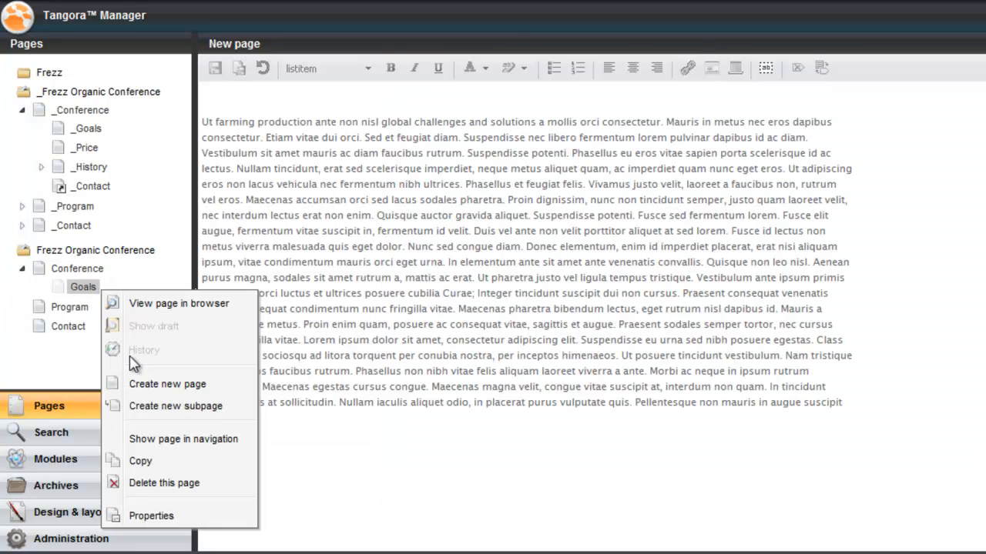
click(185, 440)
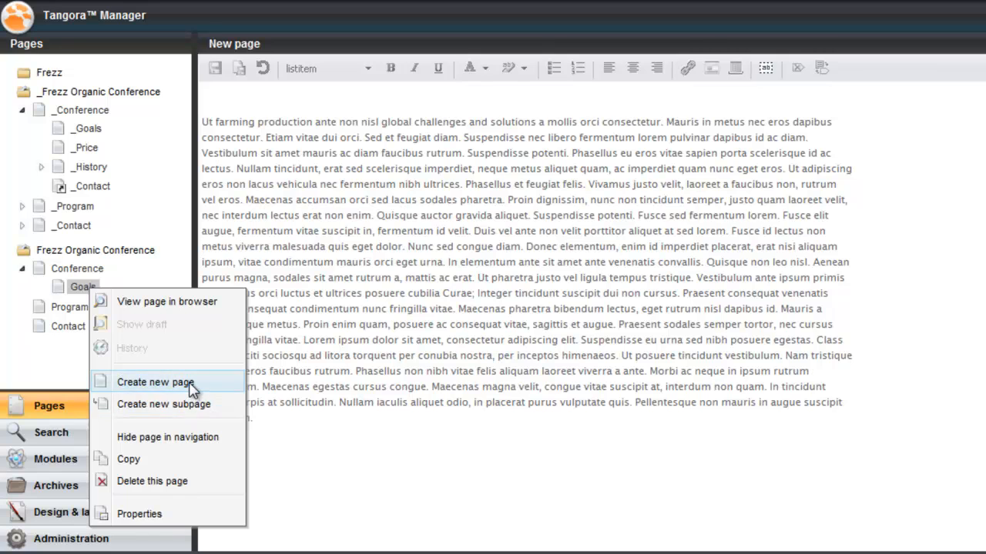
Step: Create a page titled "Price" at the same level as Goals under Conference
click(193, 382)
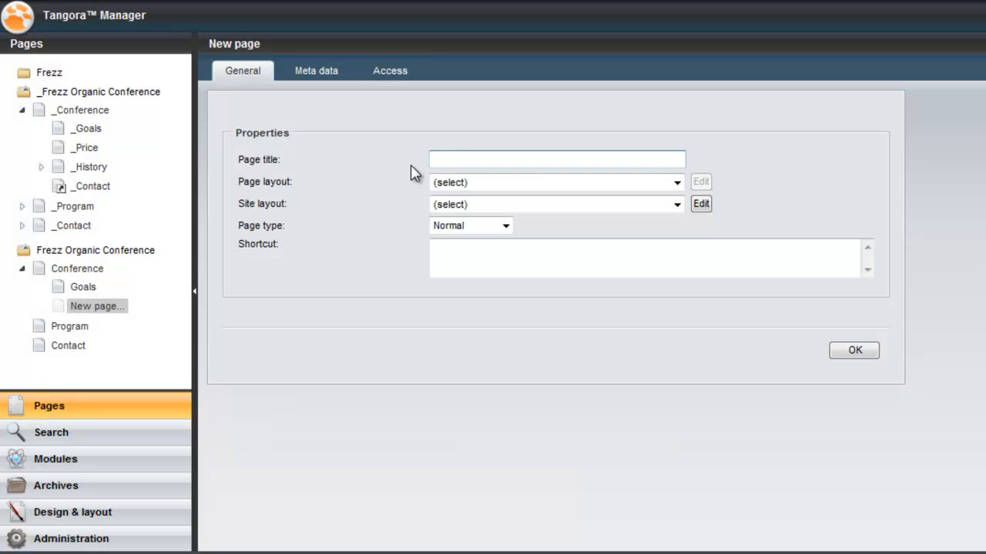
text(Price)
click(837, 353)
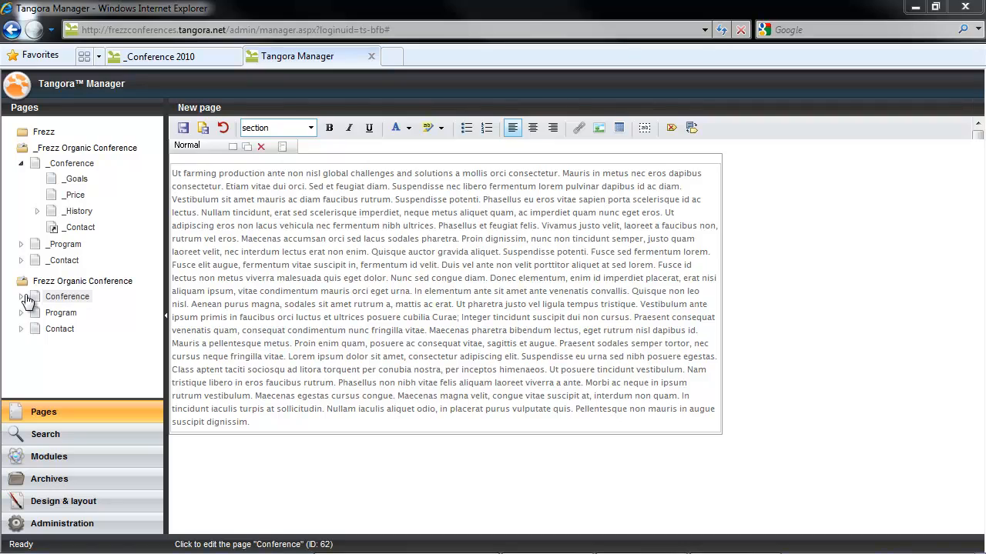
Step: Expand and collapse the new site's Conference, Program and Contact pages in turn to review their subpages
click(23, 298)
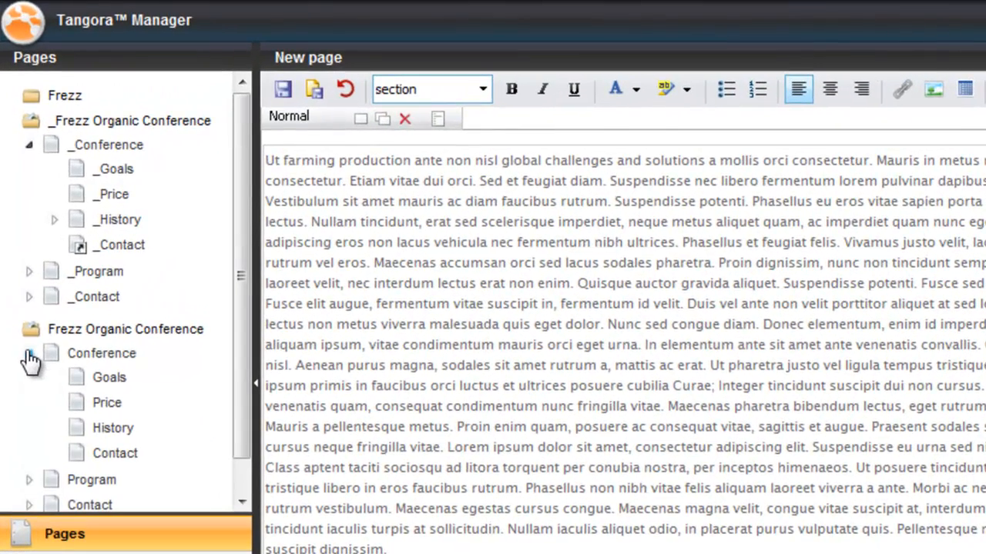
click(29, 354)
click(28, 379)
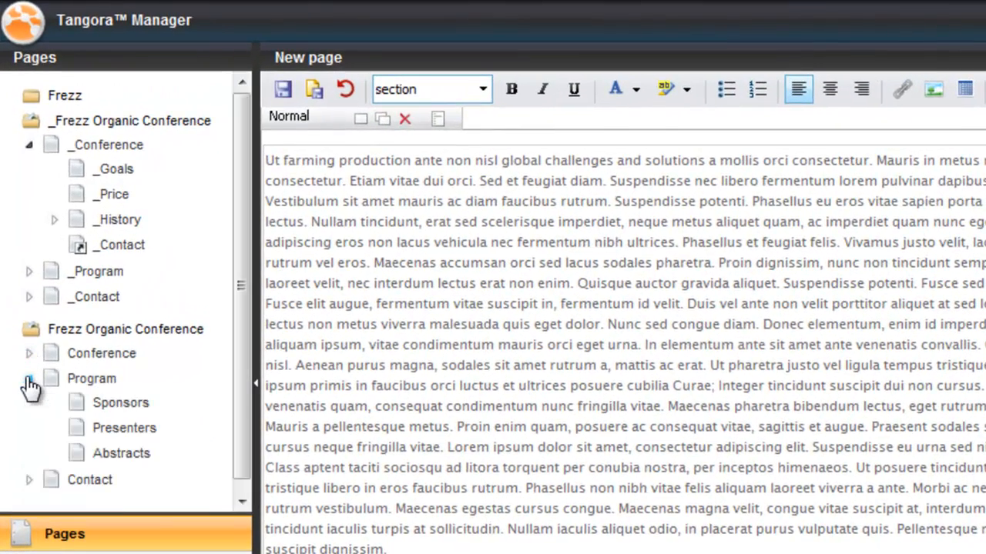
click(28, 379)
click(28, 403)
click(29, 403)
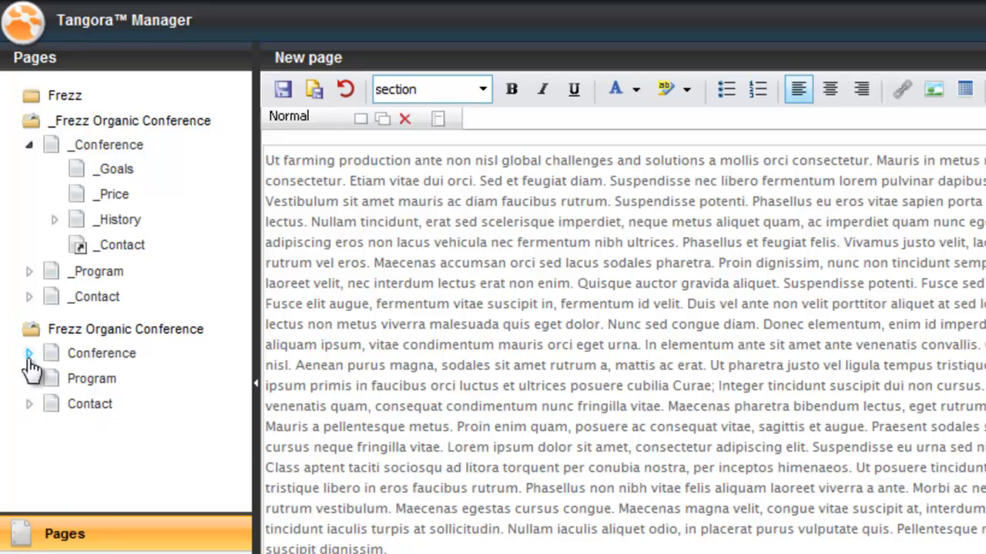
Step: Create a new subpage under the History page in the new site's Conference section
click(28, 354)
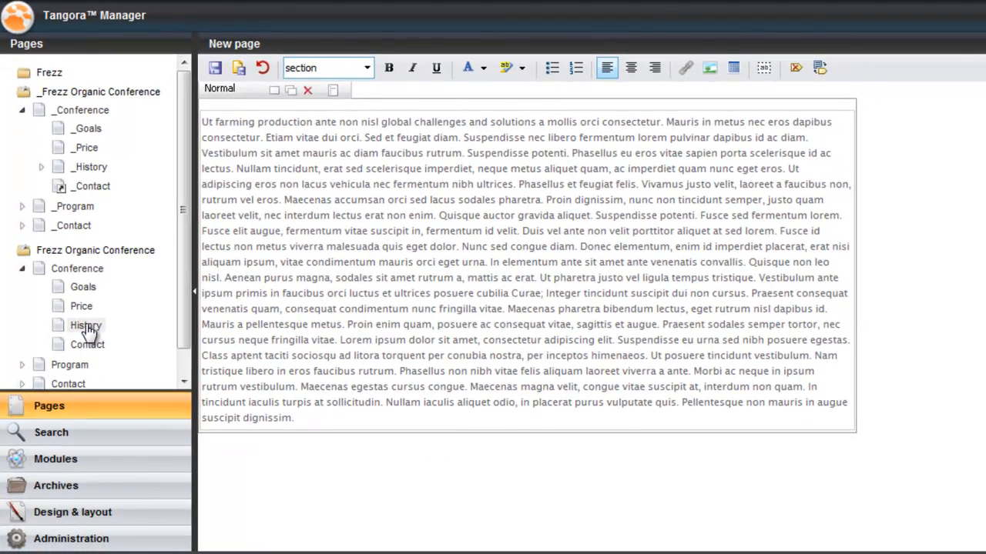
right_click(86, 327)
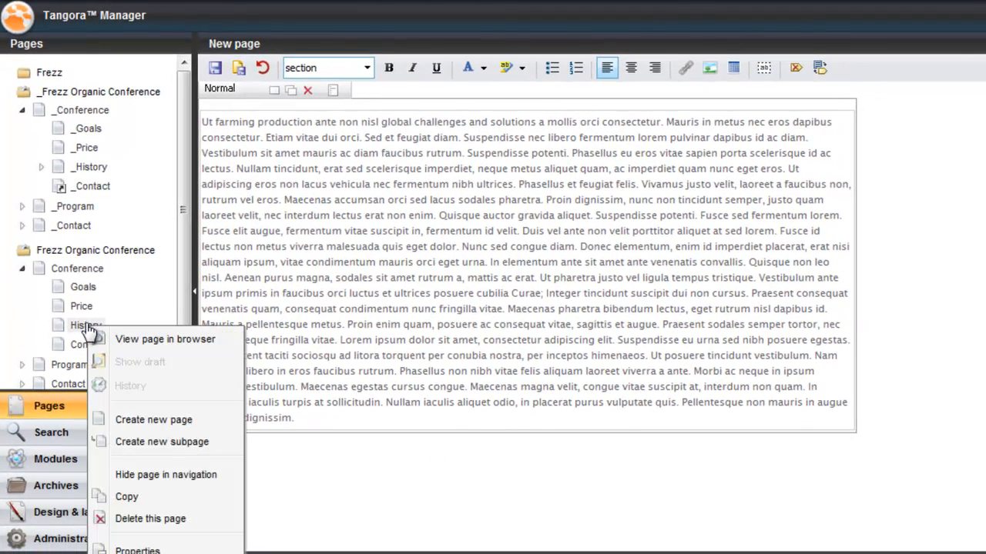
click(204, 444)
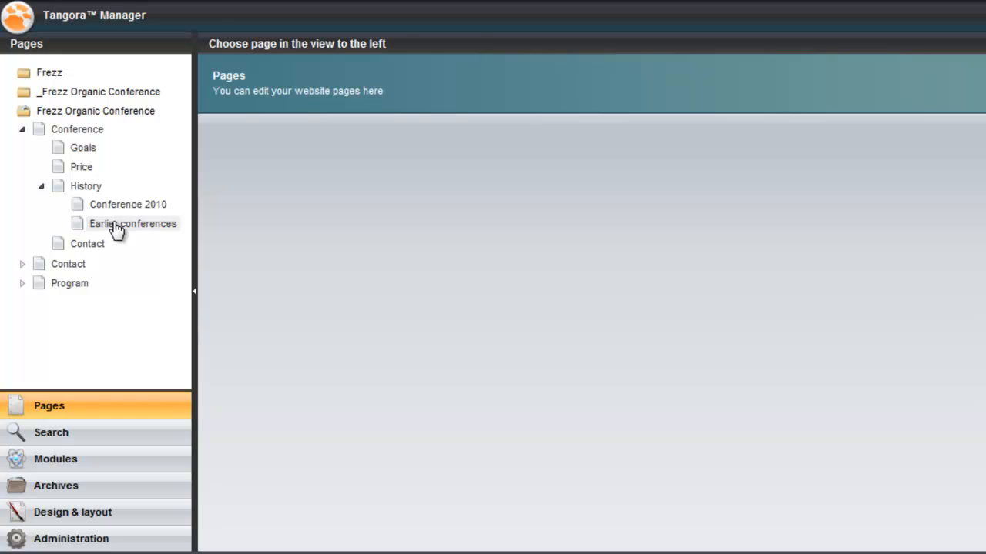
Step: Move the Earlier conferences page out to the site's top level after Program, and move it back under History after Conference 2010
drag(129, 230, 47, 276)
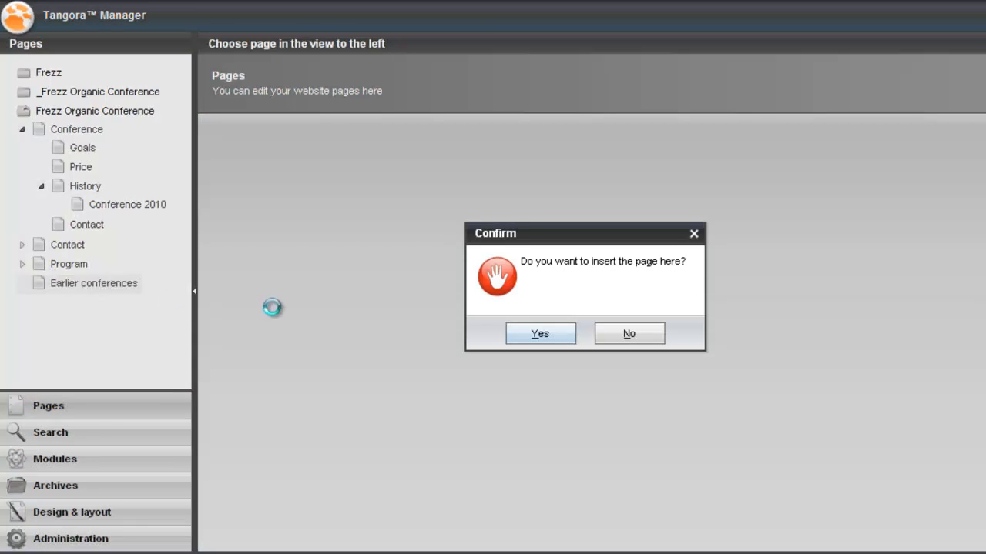
click(553, 339)
drag(85, 282, 71, 254)
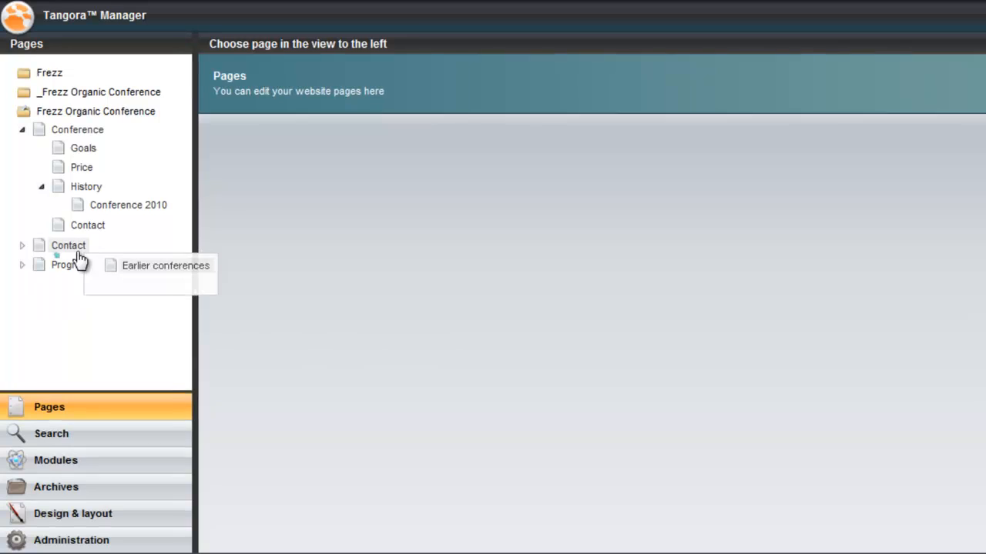
drag(86, 308, 53, 302)
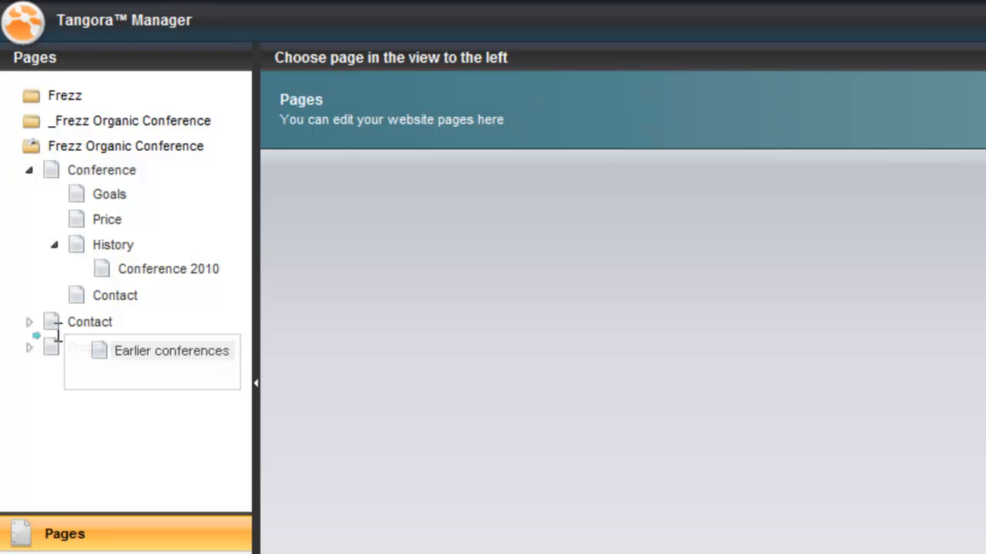
drag(58, 335, 90, 331)
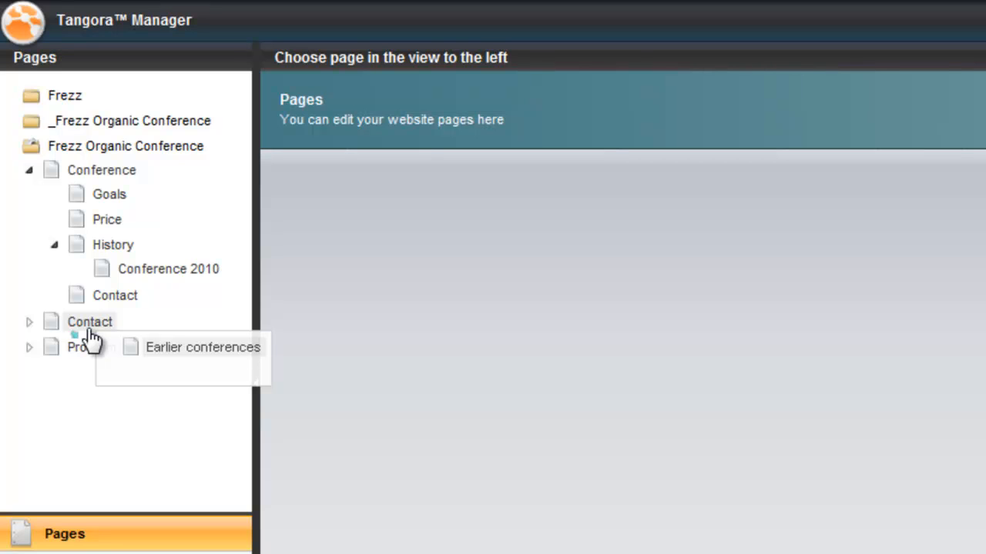
drag(89, 334, 106, 283)
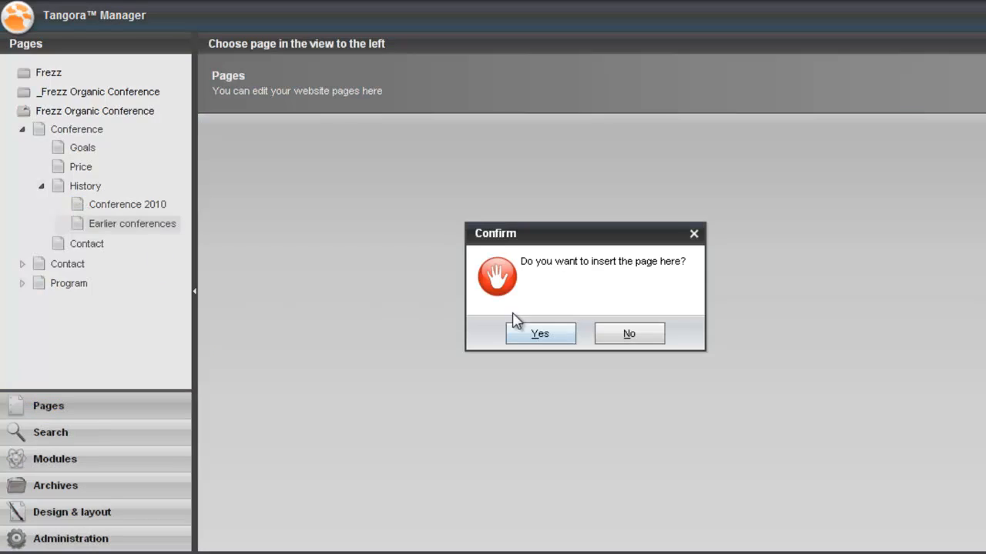
click(564, 335)
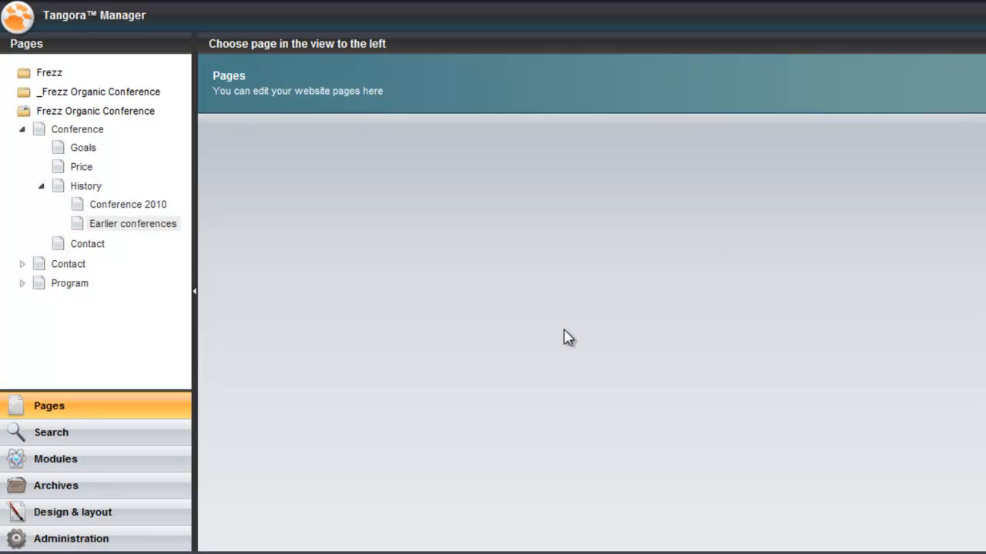
Step: Copy the Earlier conferences page under History and rename the copy "Even Earlier conferences"
right_click(163, 231)
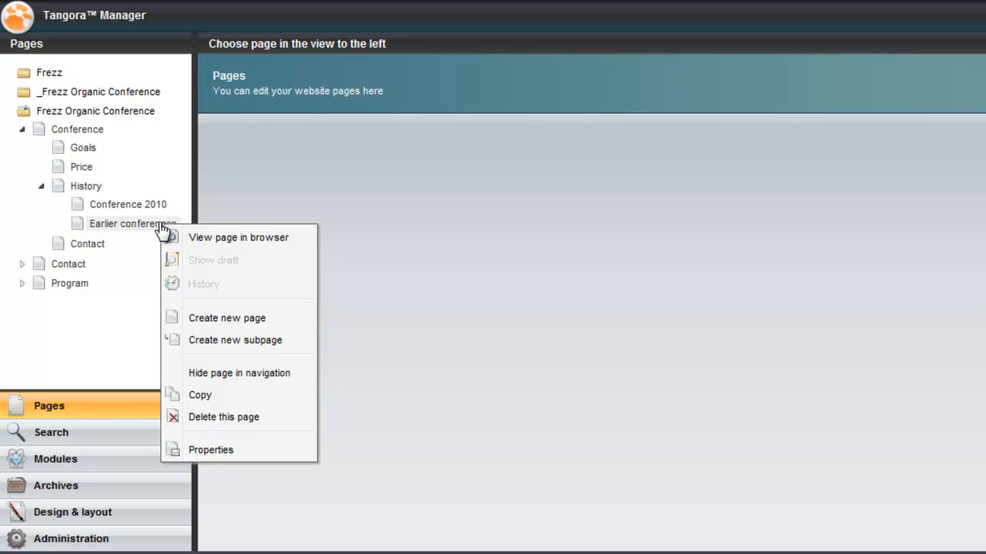
click(259, 399)
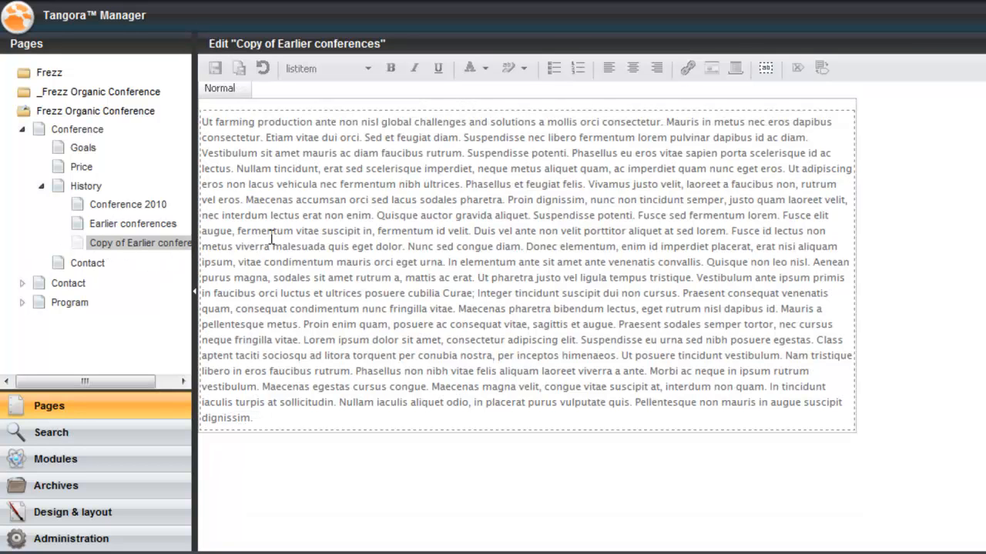
right_click(154, 251)
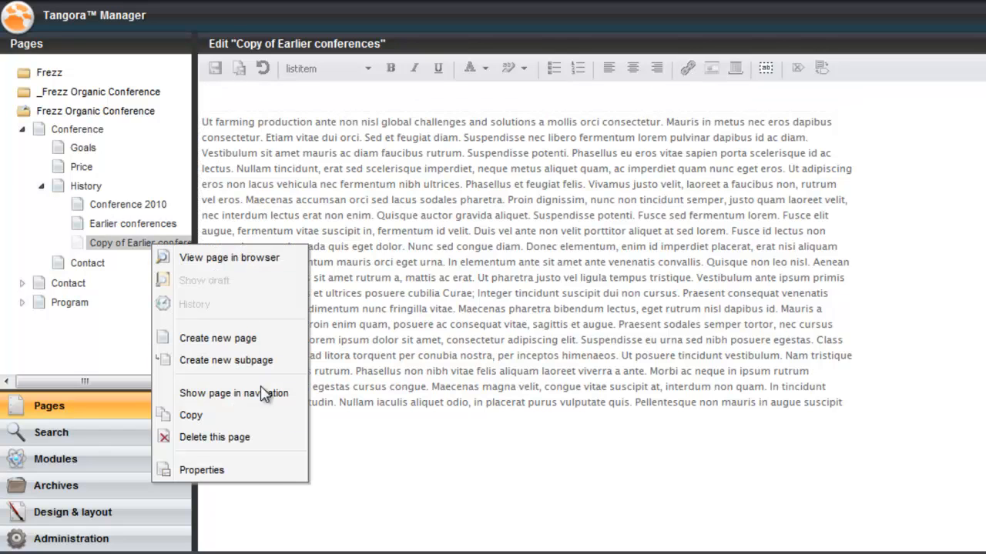
click(237, 477)
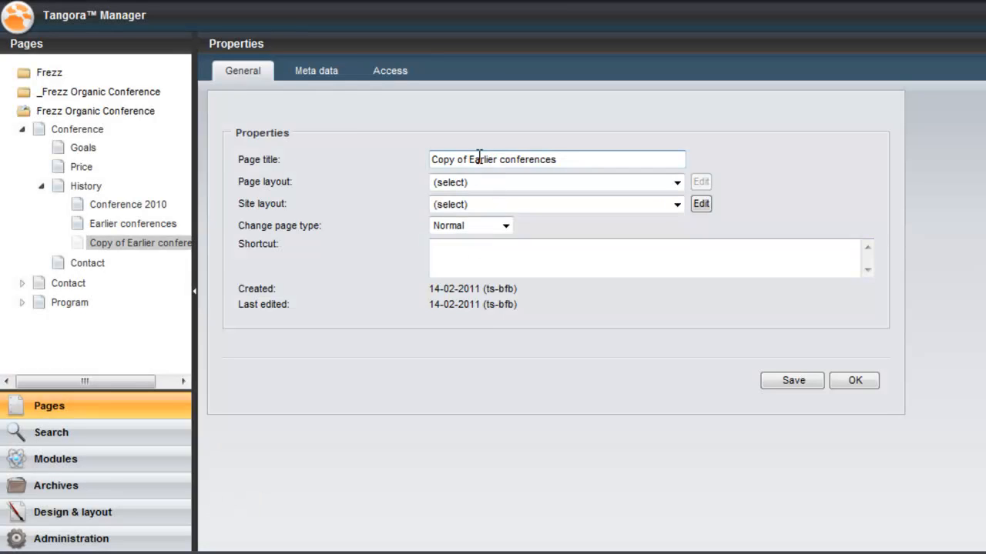
drag(470, 160, 325, 171)
text(Even)
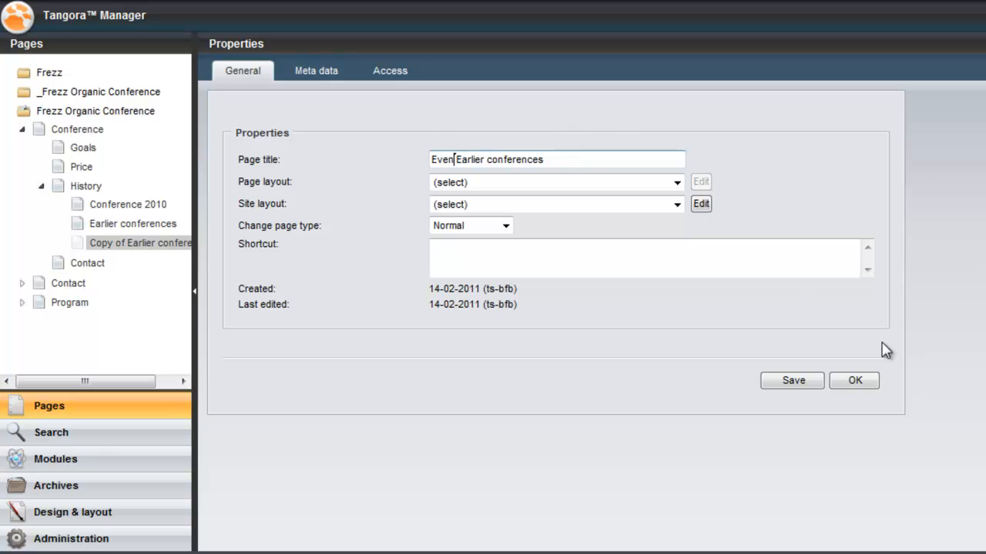
click(855, 380)
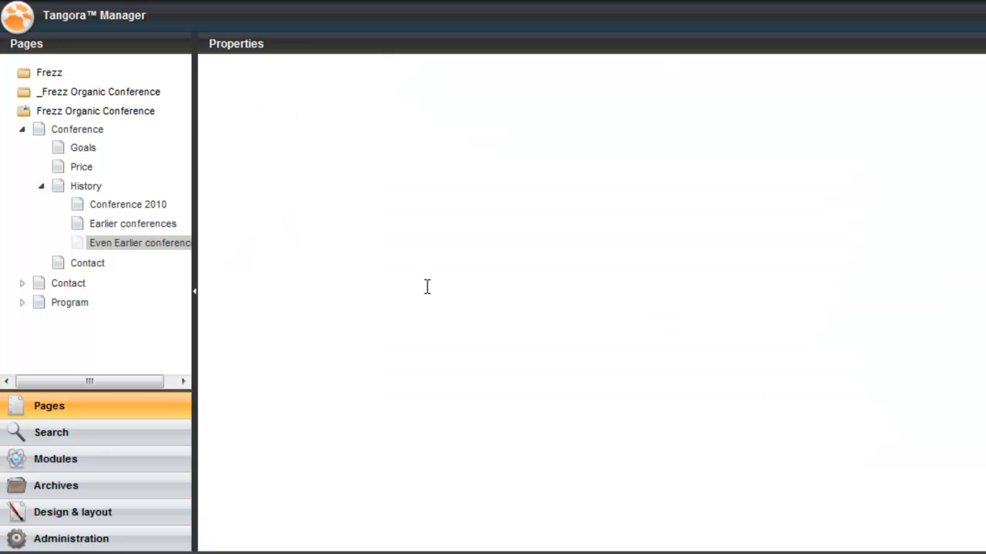
Step: Delete the Even Earlier conferences page from the new site's History section
right_click(166, 247)
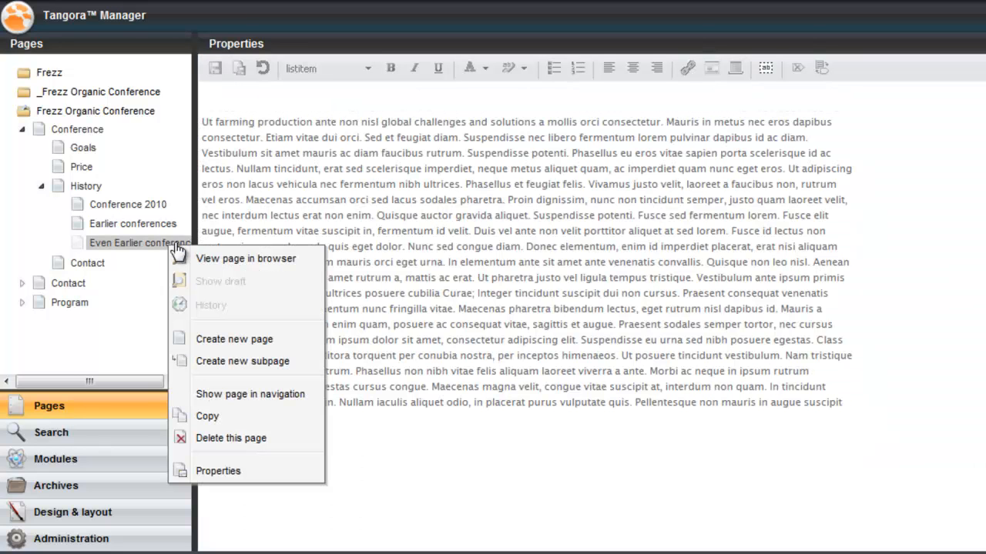
click(287, 446)
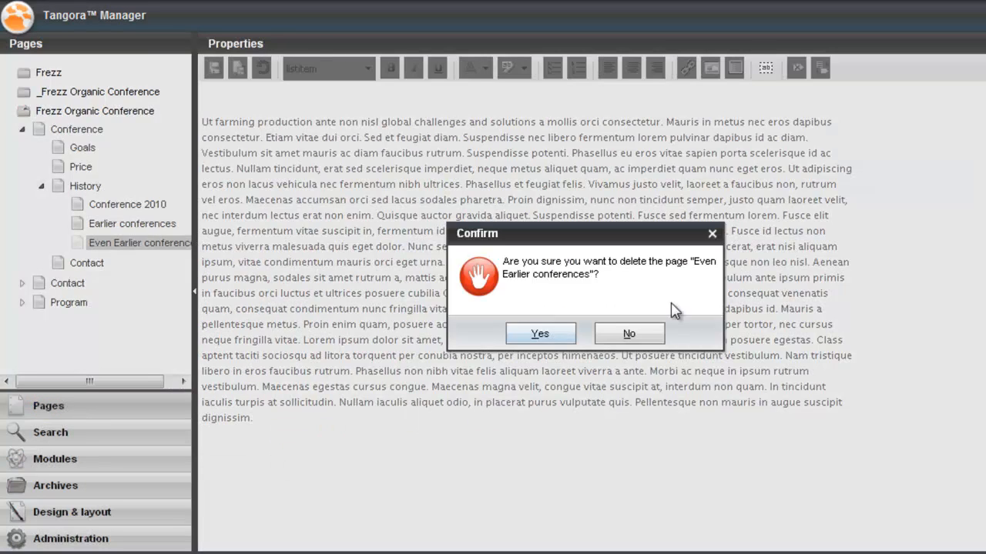
click(560, 343)
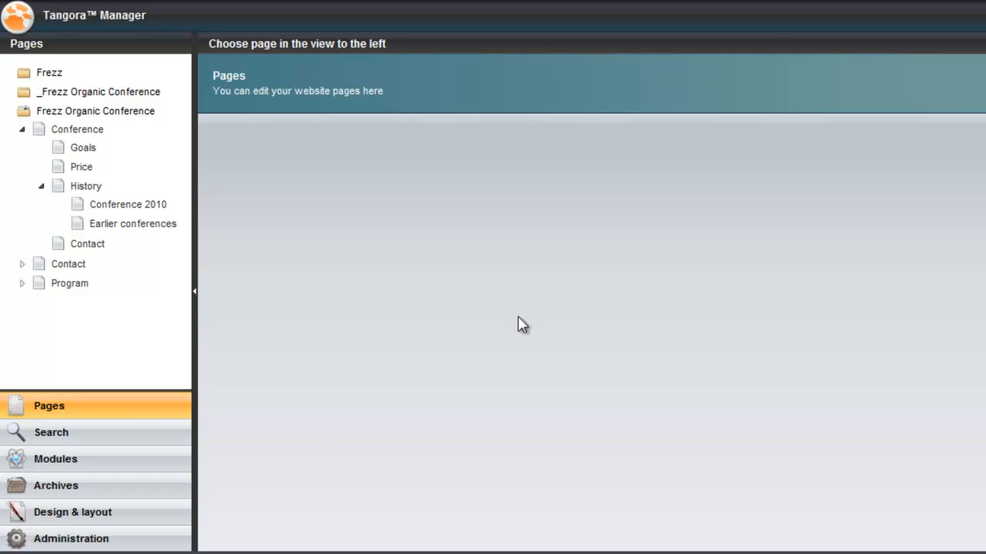
Step: Permanently delete the Even Earlier conferences page from the administration trashcan
click(127, 539)
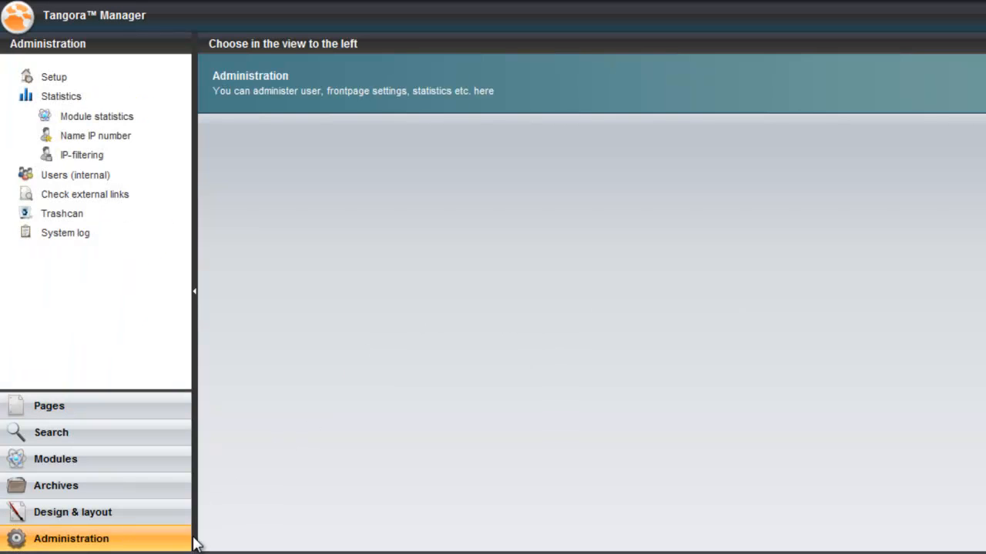
click(79, 215)
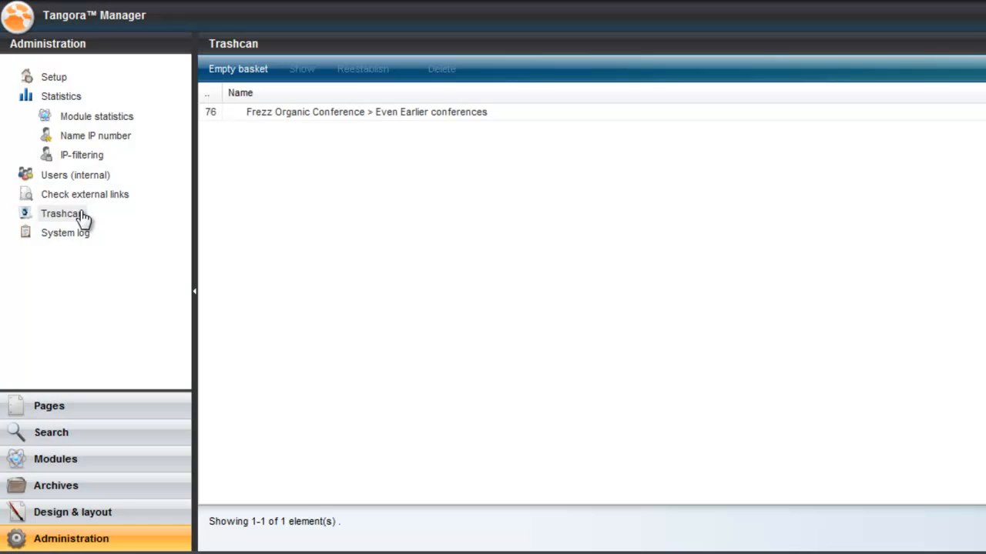
click(338, 116)
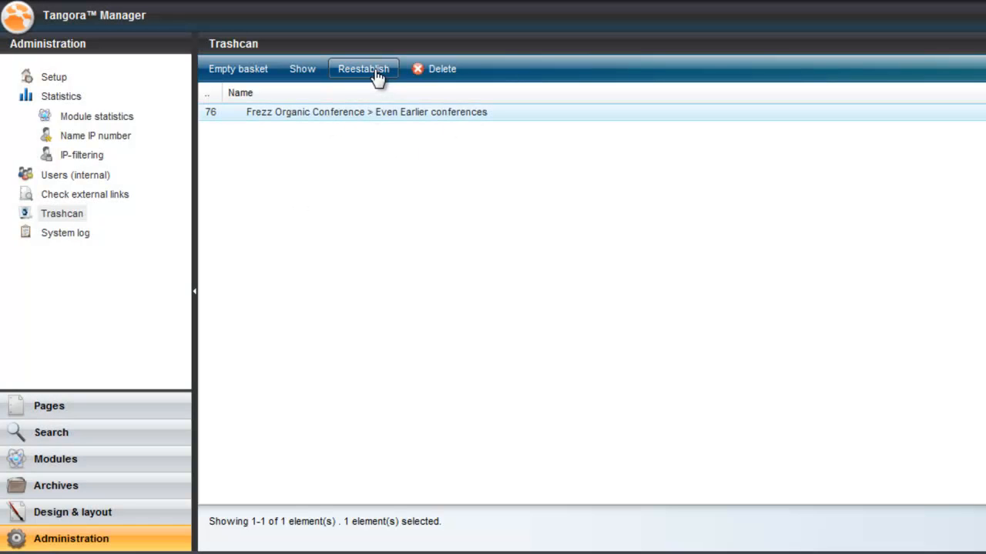
click(423, 69)
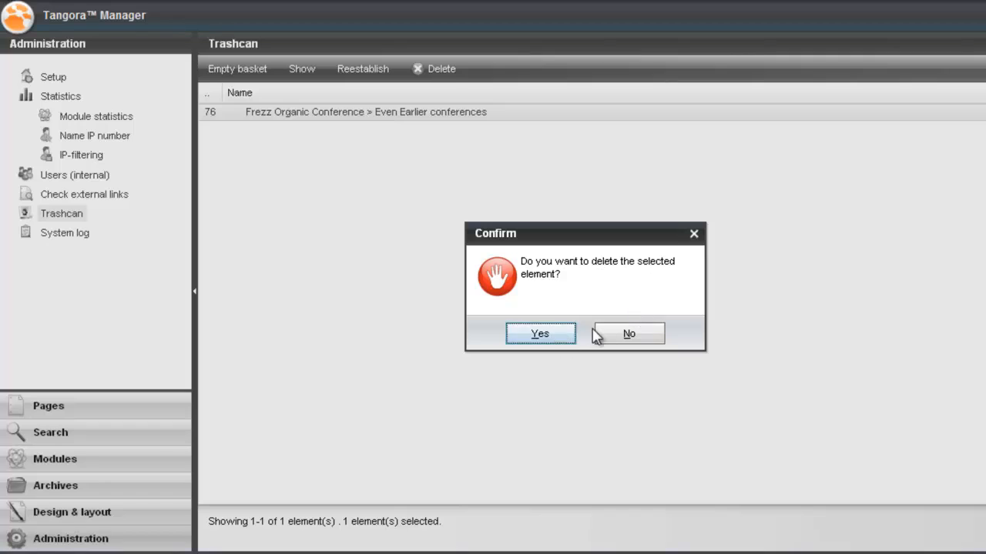
click(568, 333)
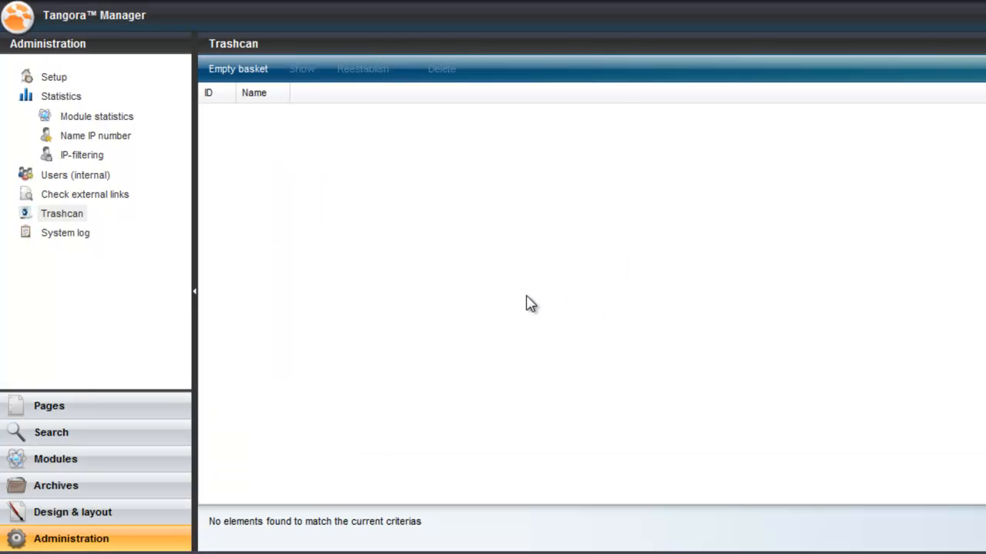
Step: Return to the site's pages and expand Conference and History to examine the actions available for Earlier conferences
click(43, 412)
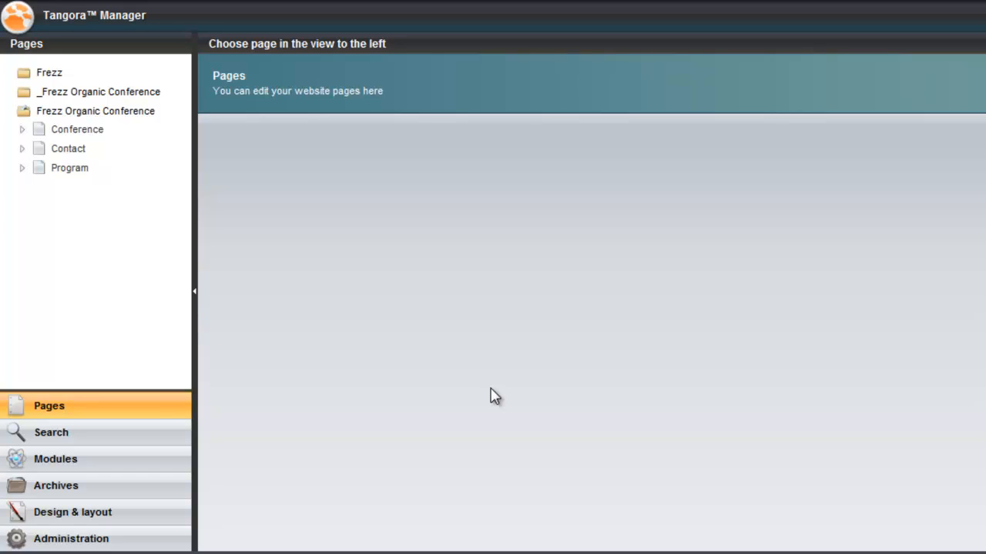
click(22, 129)
click(42, 186)
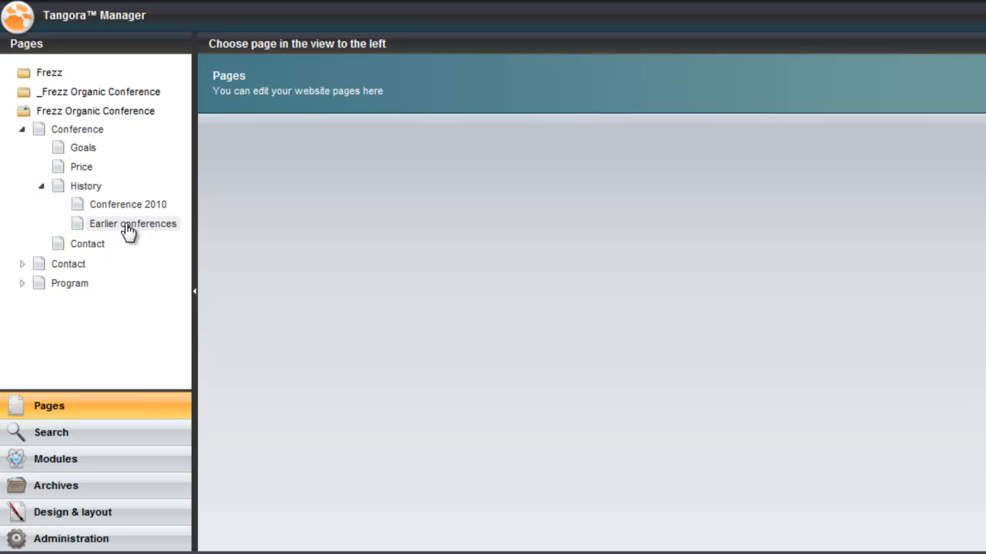
right_click(128, 233)
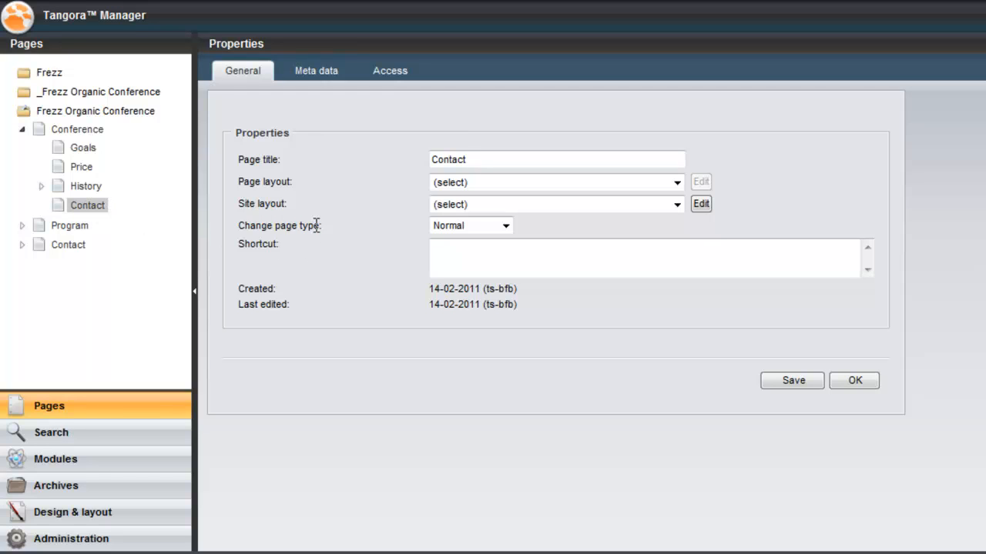
Step: Change the page type of the Contact subpage under Conference to Link
click(448, 228)
click(478, 268)
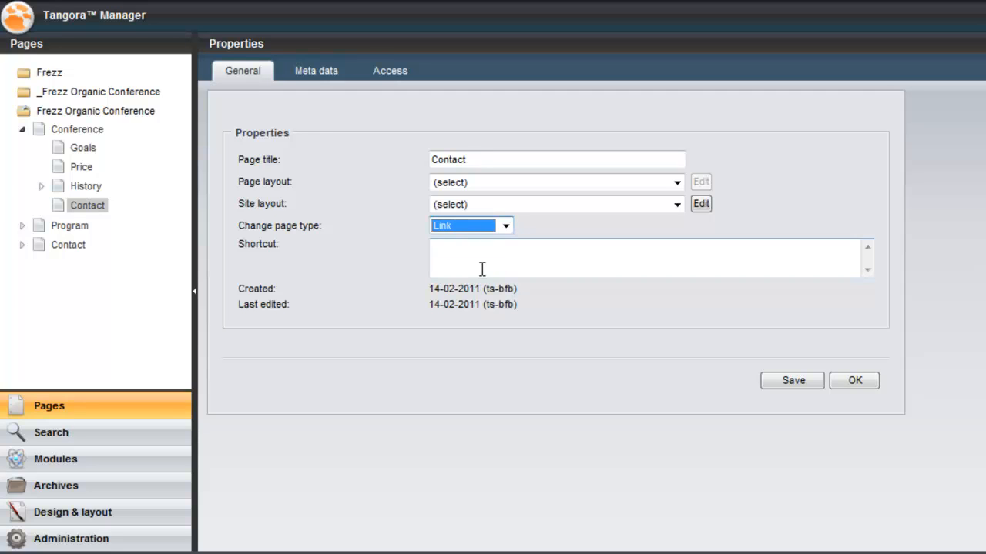
click(855, 382)
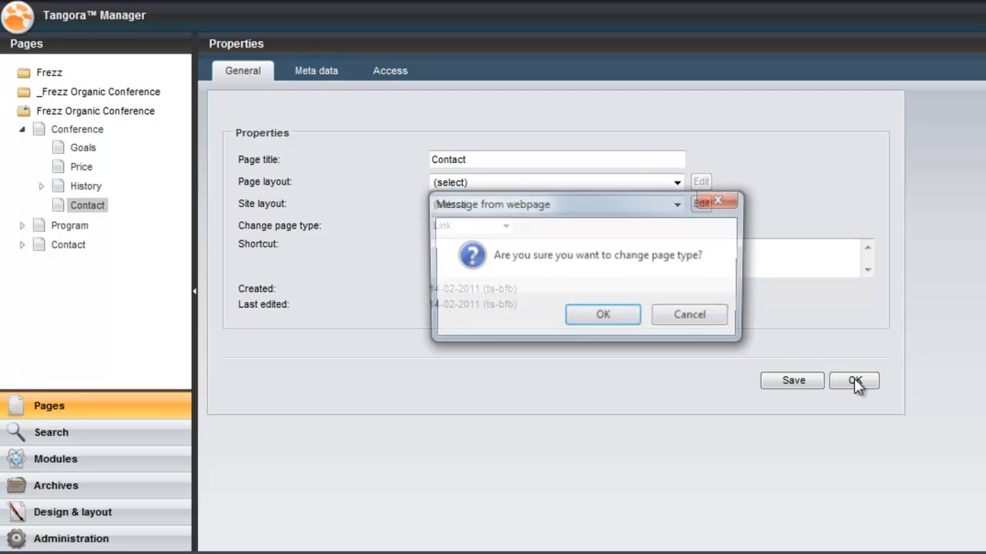
click(606, 316)
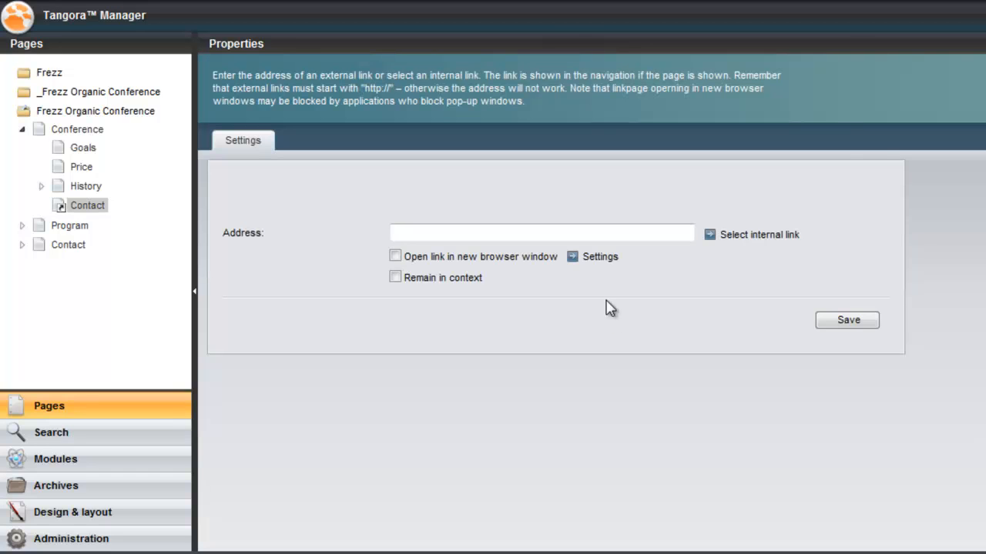
Step: Link the Contact subpage internally to the new site's top-level Contact page and save the link settings
click(413, 233)
click(766, 240)
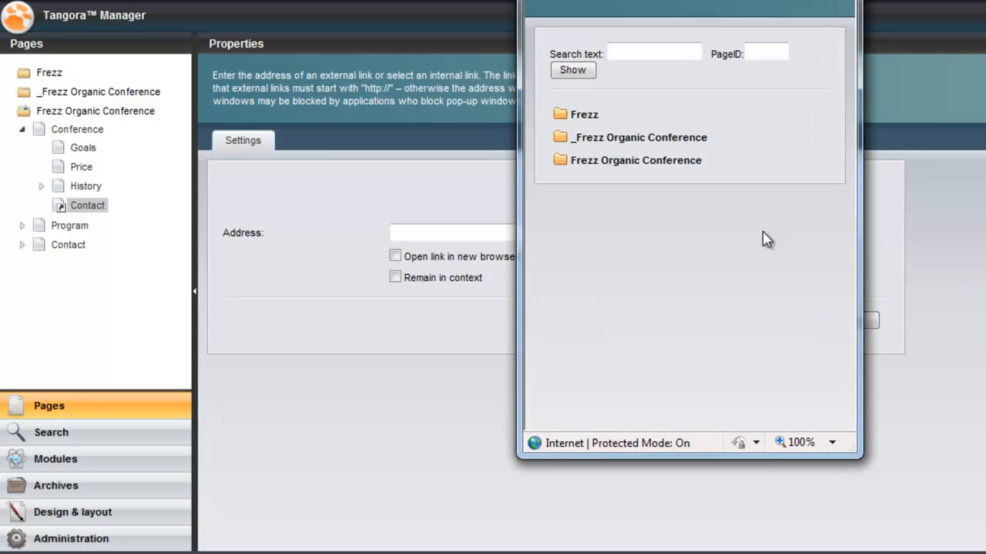
click(647, 162)
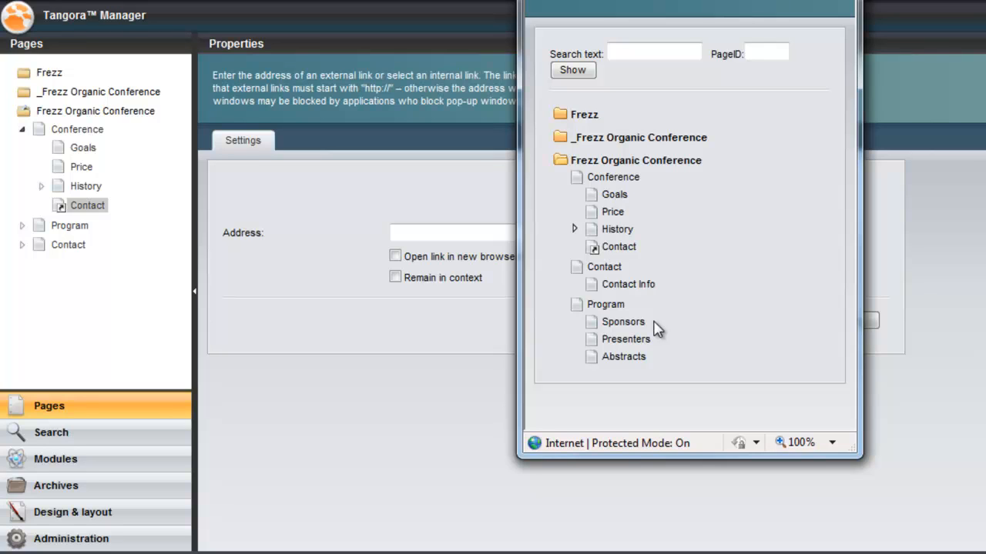
click(604, 267)
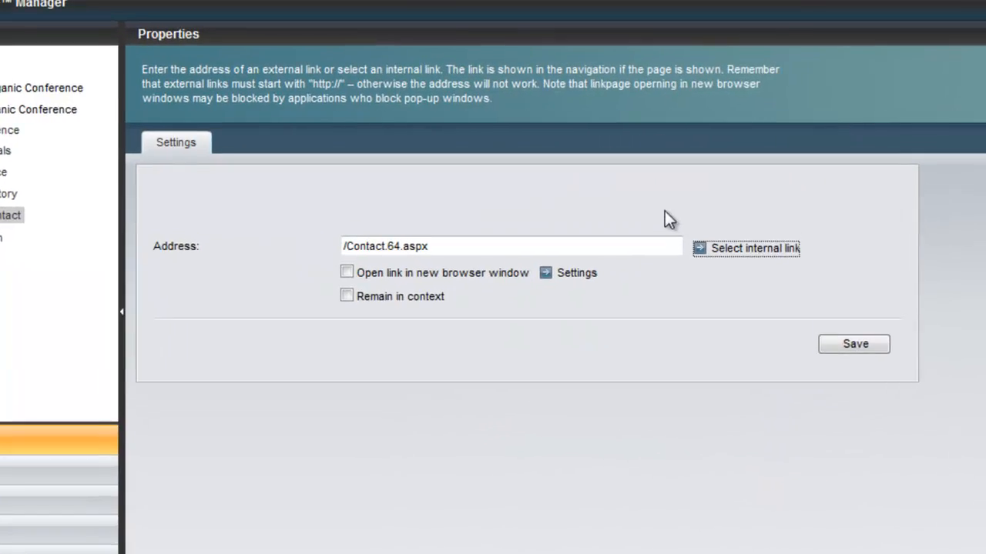
click(854, 344)
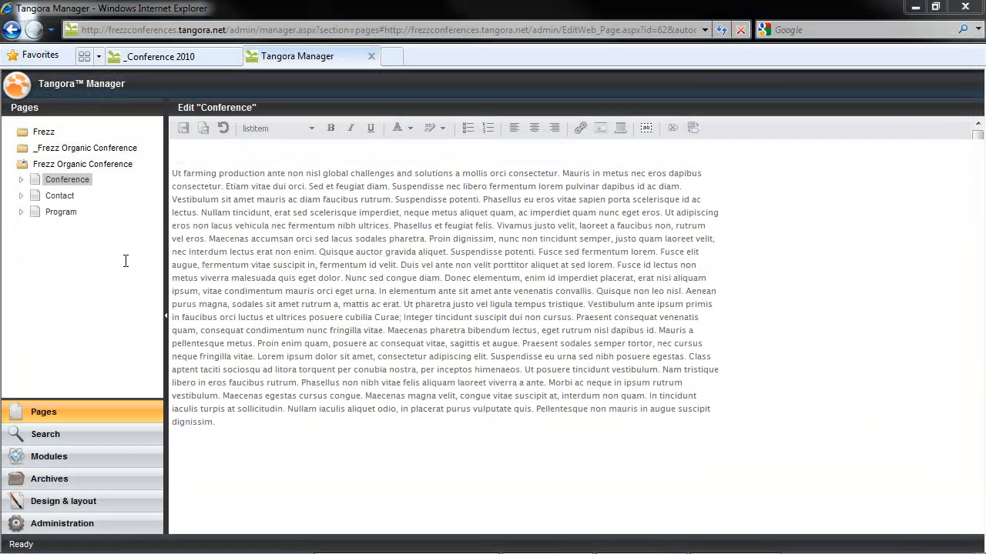
Step: Open the Conference page's properties and examine the page layout and page type choices and the shortcut setting
right_click(71, 184)
click(114, 374)
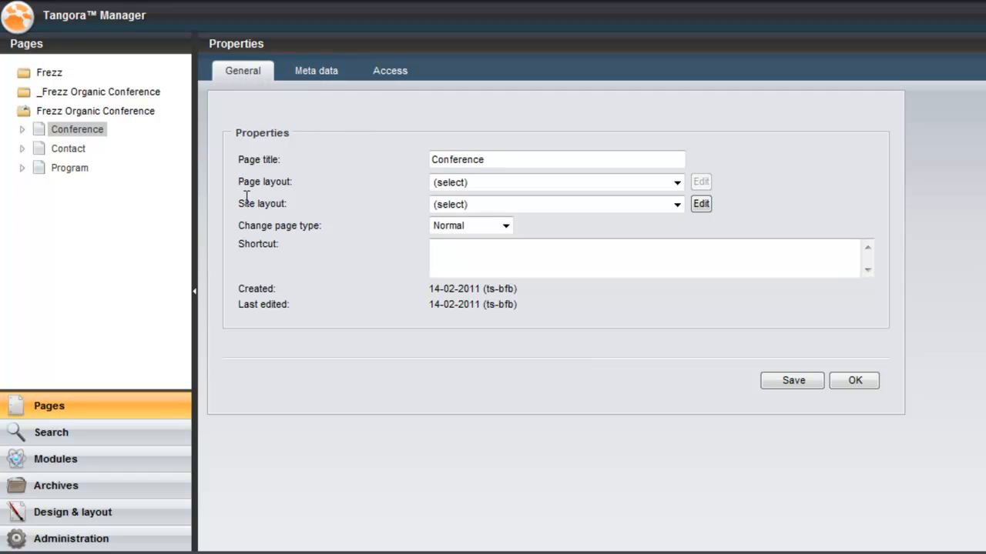
click(460, 208)
click(466, 185)
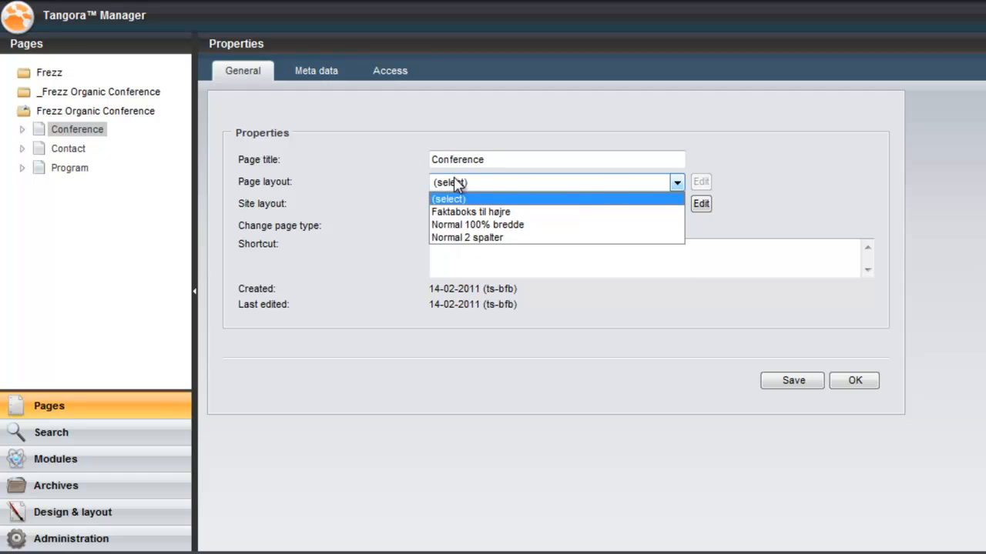
click(401, 182)
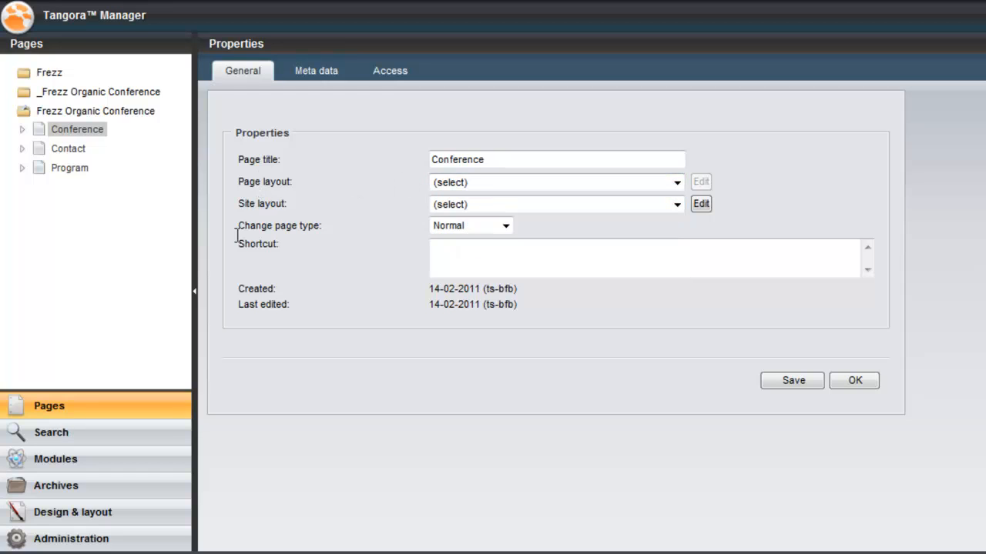
click(477, 228)
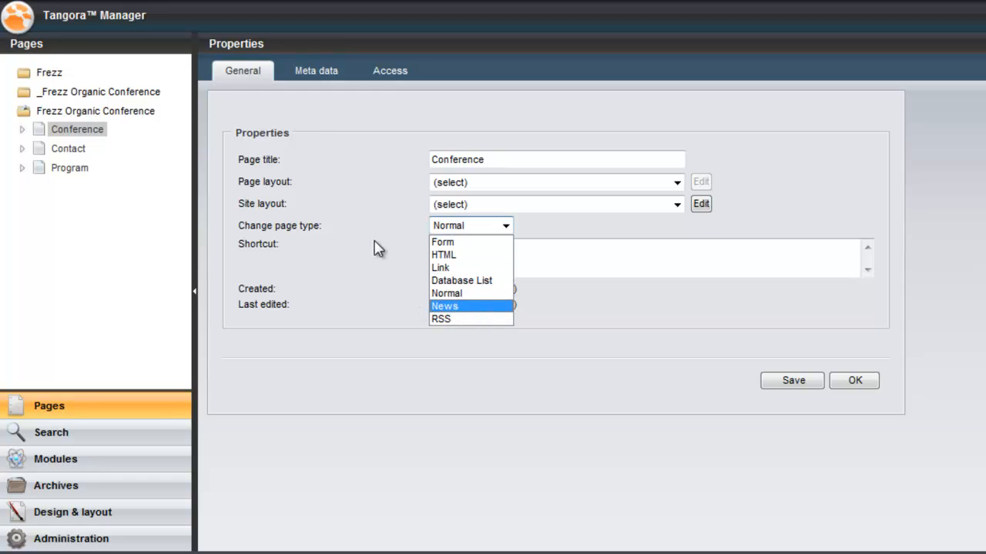
click(351, 224)
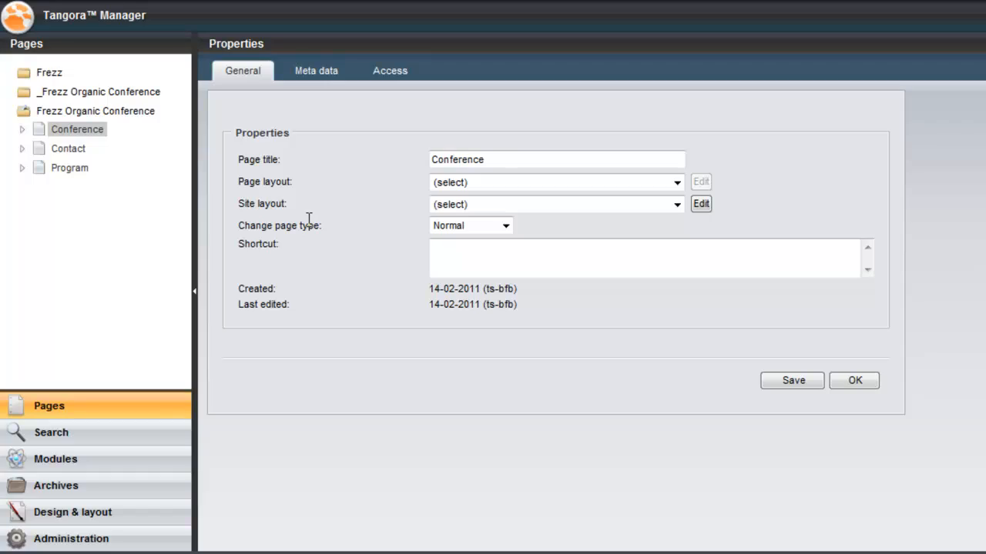
click(467, 251)
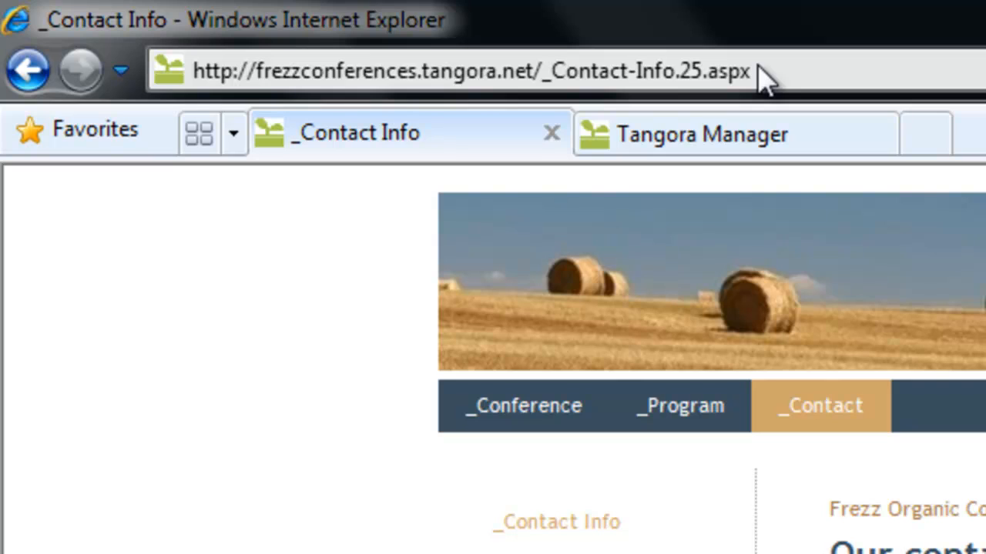
Step: Load the public site at the shortcut address frezzconferences.tangora.net/address in the browser
click(759, 73)
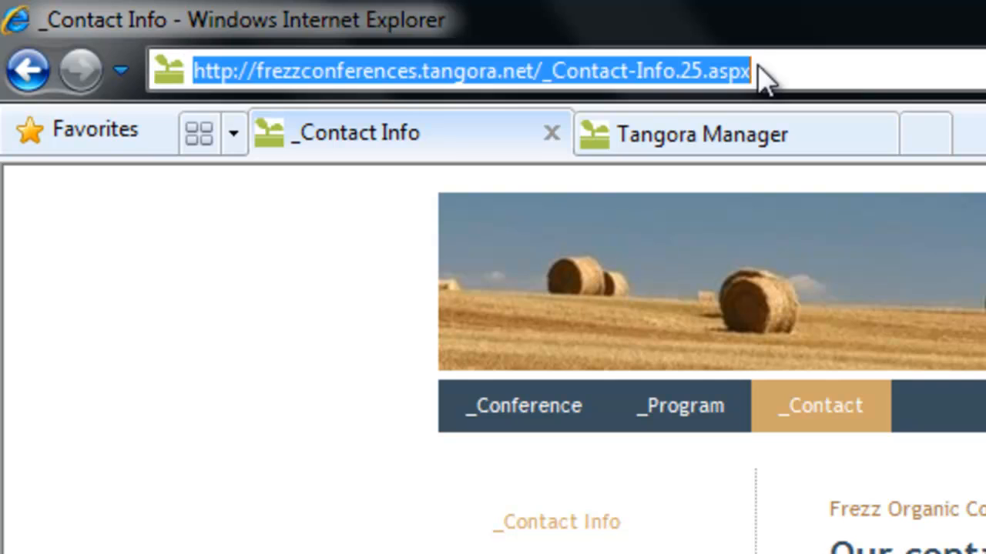
click(752, 71)
drag(753, 71, 544, 73)
text(address)
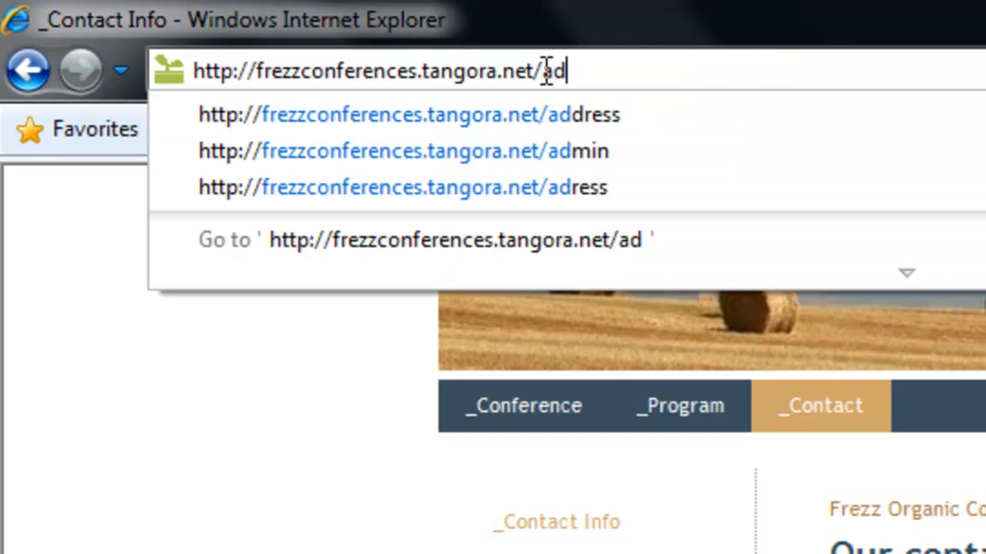
key(Return)
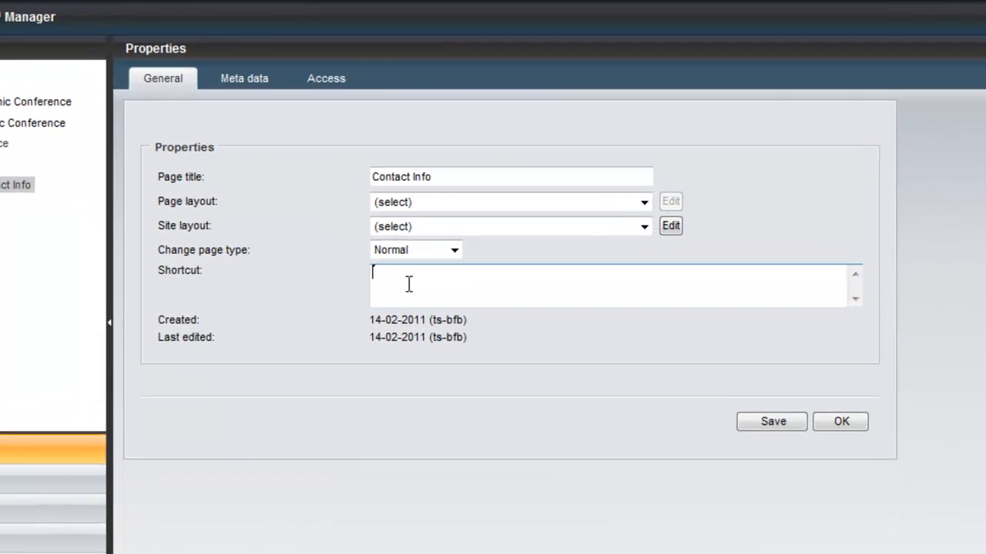
Step: Enter /address,/contactinfo as the shortcuts in the Contact Info page's general properties
text(/a)
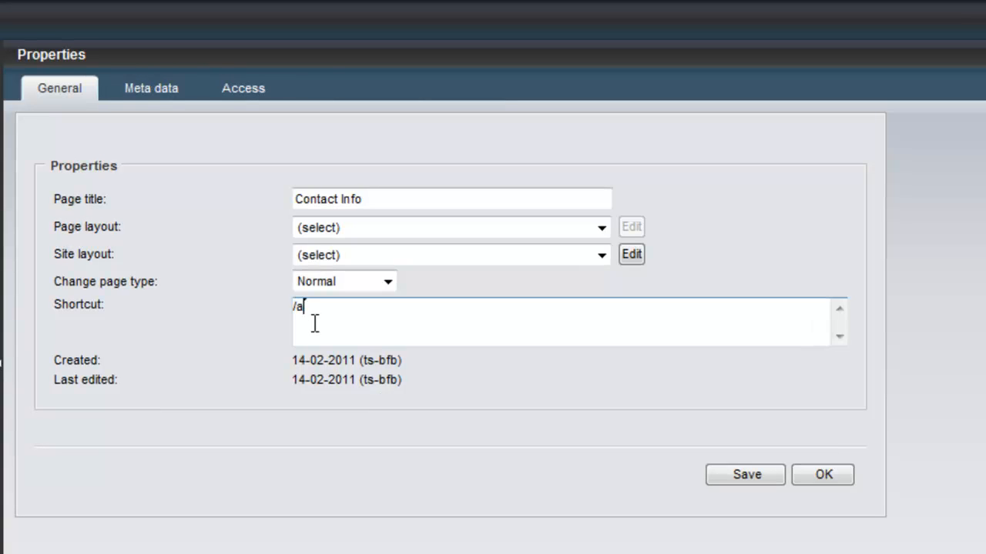
text(ddre)
key(BackSpace)
key(BackSpace)
text(dress,)
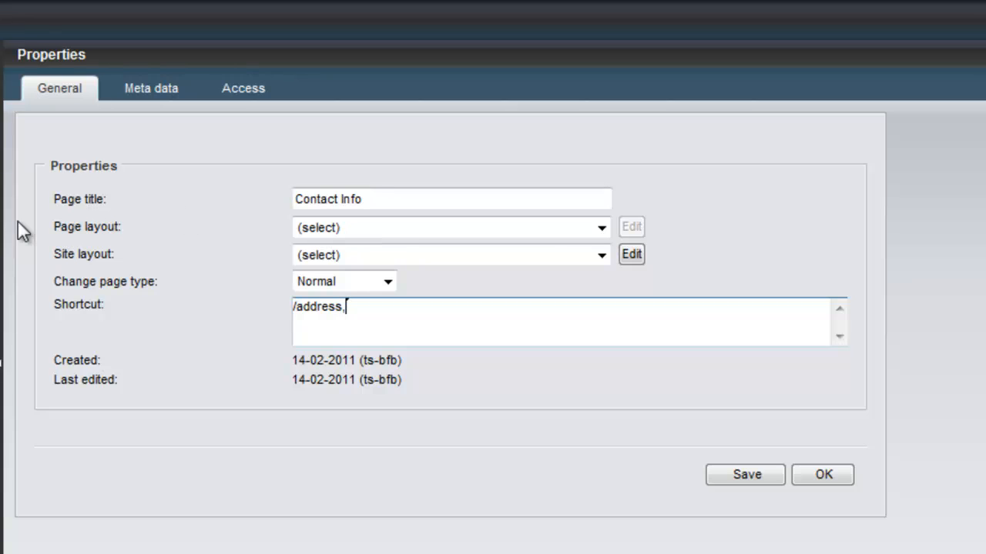
text(/contactinfo)
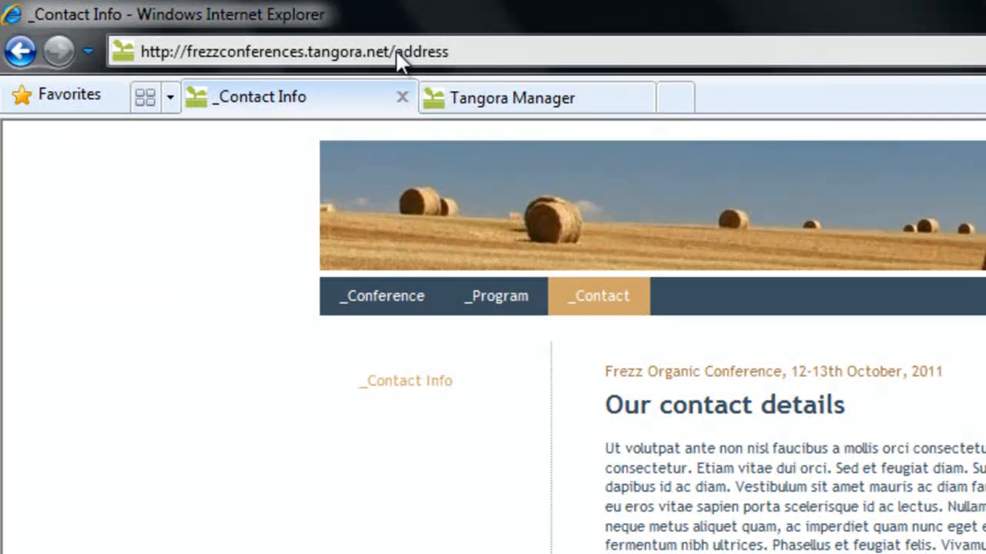
Step: Load the public site at the second shortcut address, frezzconferences.tangora.net/contactinfo
click(397, 51)
drag(397, 52, 486, 53)
text(contac)
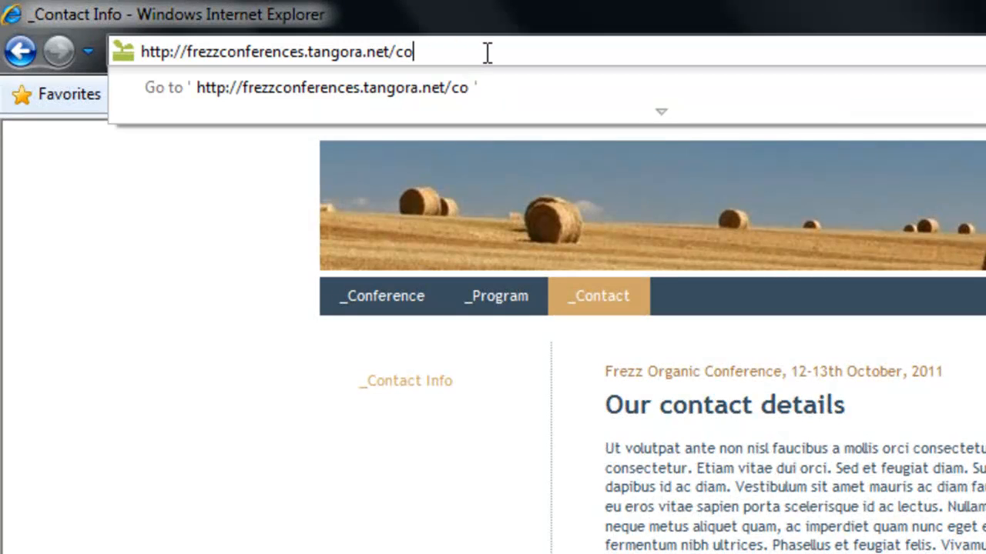
text(tinfo)
key(Return)
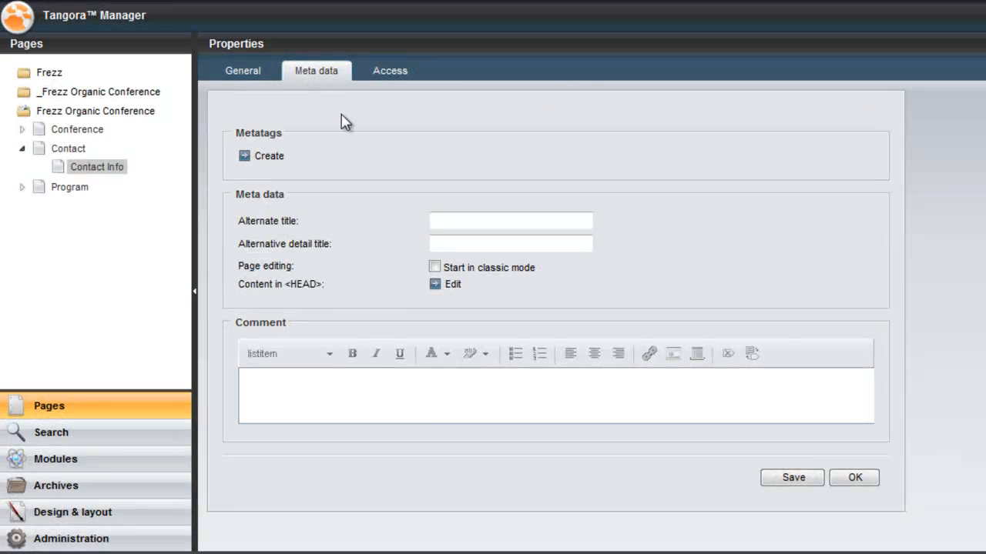
Step: Create a metatag named description with the content "lorem ipsum" for the Contact Info page
click(274, 157)
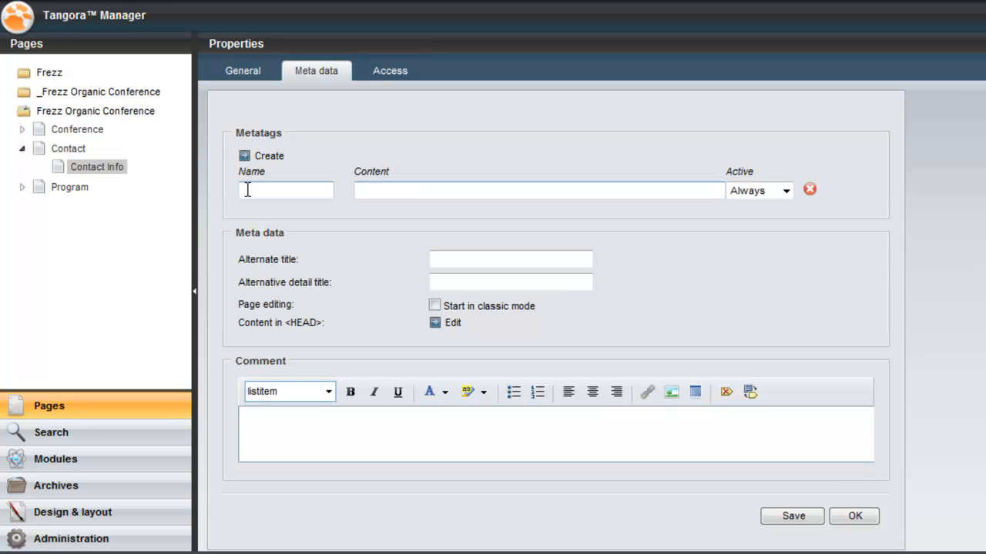
text(description)
key(Tab)
text(lorem ipsum)
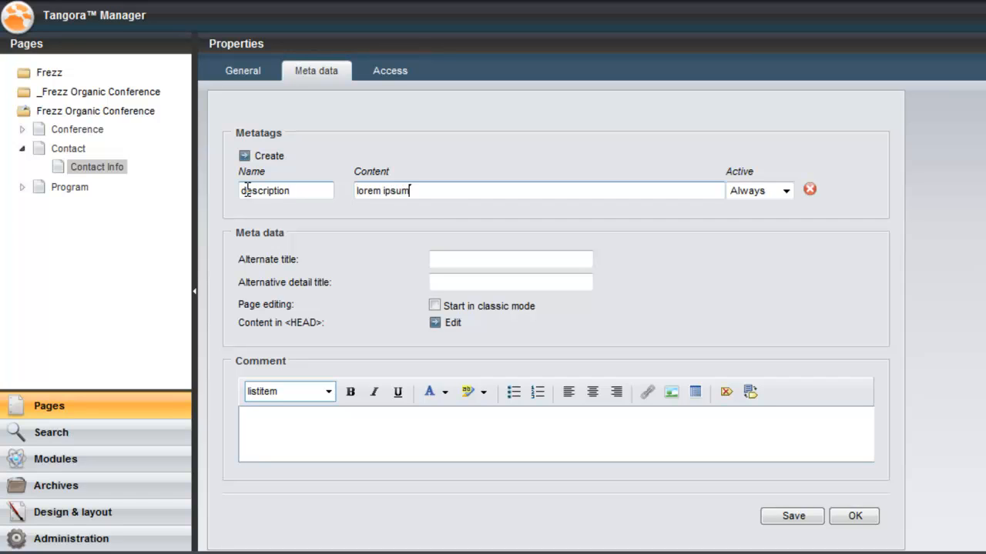
Step: Set the Contact Info page's alternate title to "Frezz Organic Conference Contact"
click(472, 261)
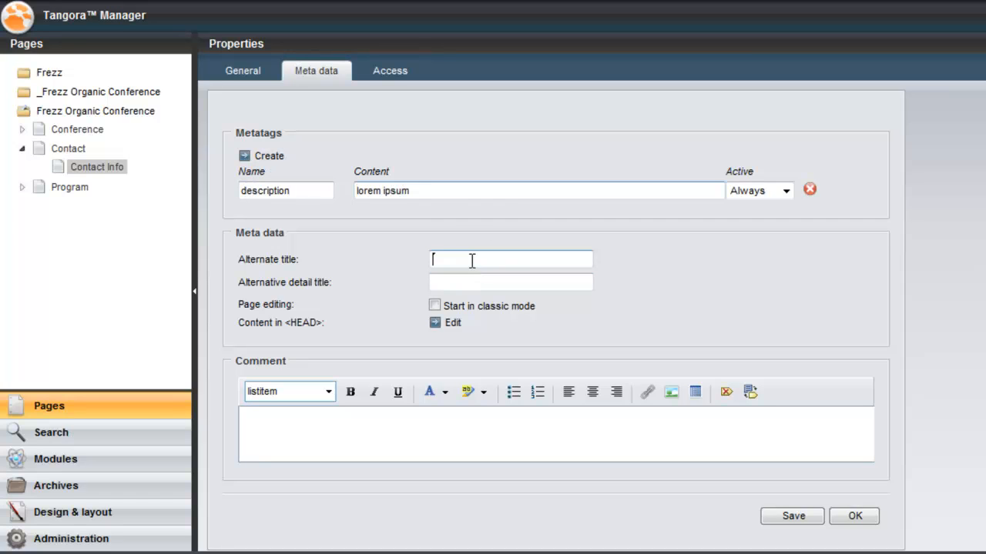
text(Frezz Organic Conference Conta)
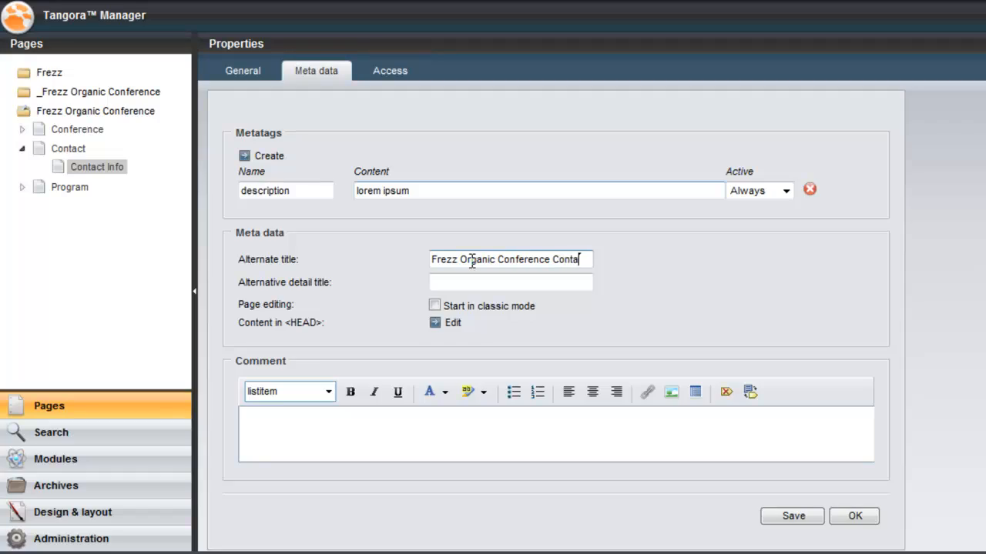
text(ct)
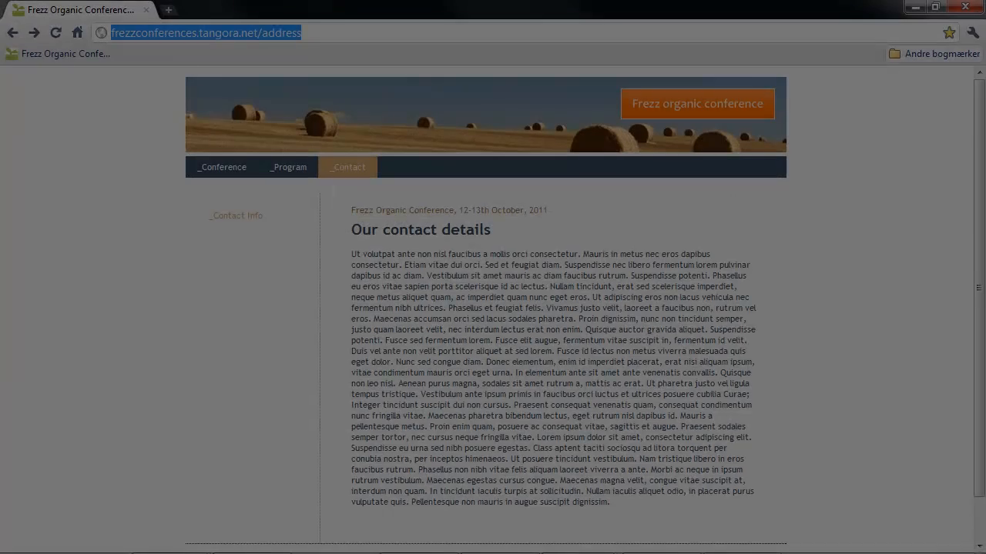
Step: Open the System file archive and bring up the replace option for the favicon.ico file
click(936, 53)
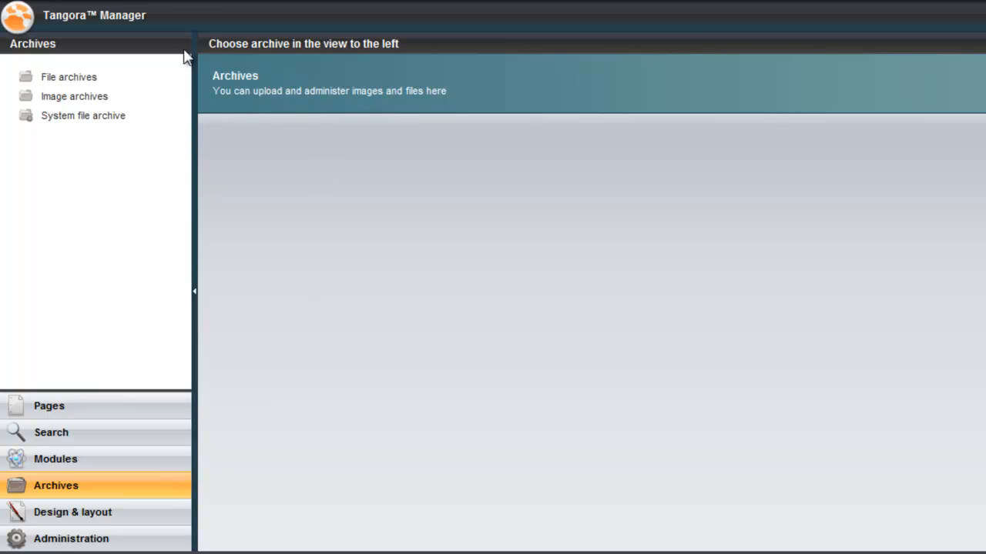
click(113, 115)
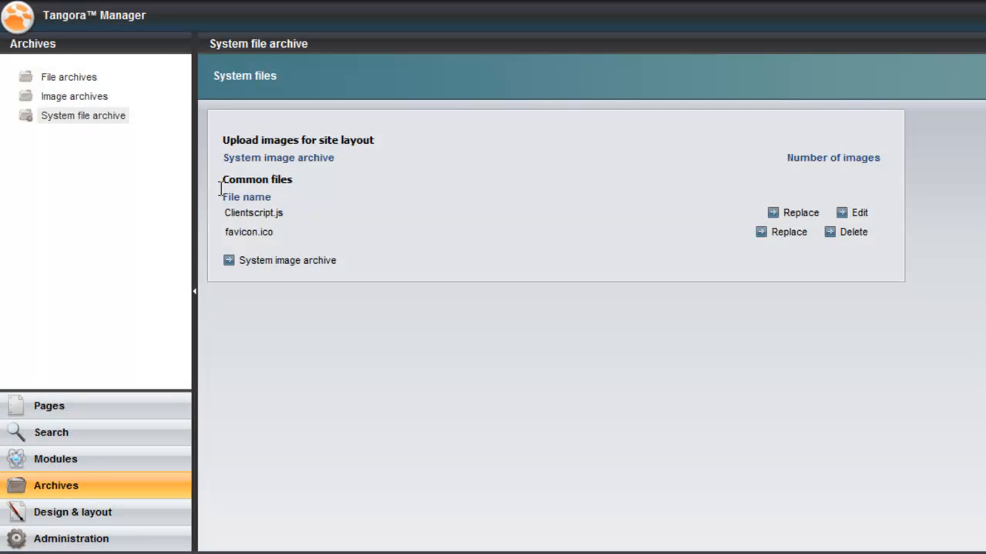
click(776, 235)
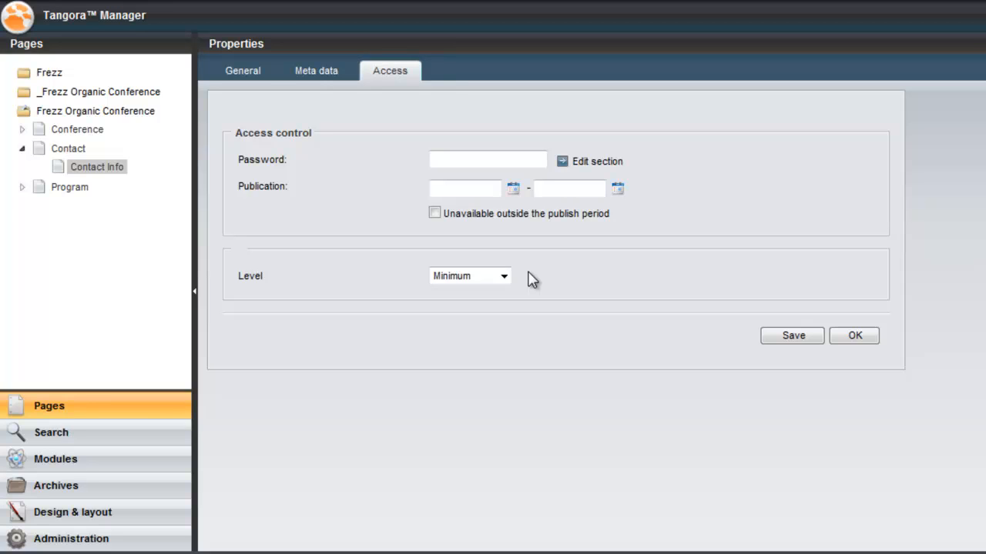
Step: Open the properties of the Frezz Organic Conference site and examine its general and access control settings
right_click(103, 110)
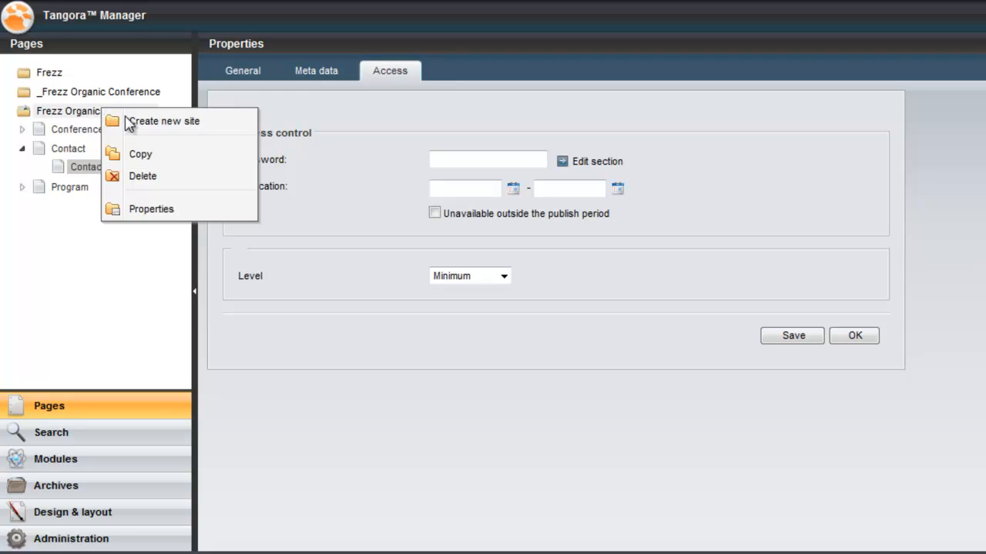
click(189, 208)
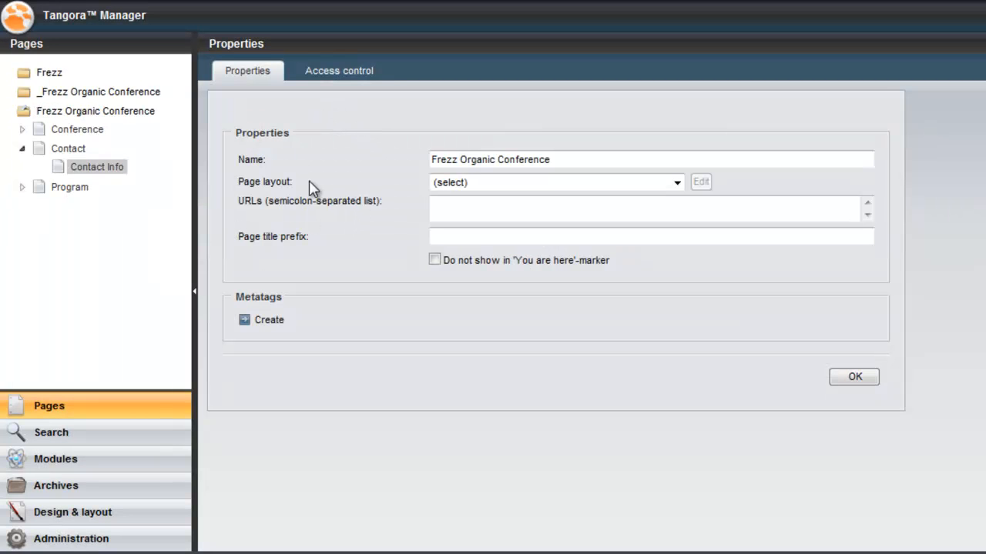
click(341, 72)
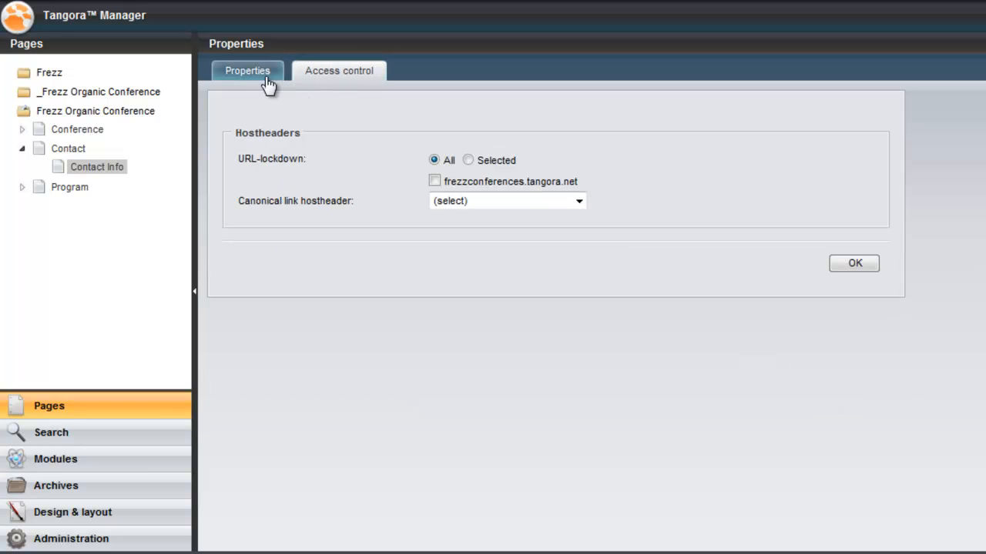